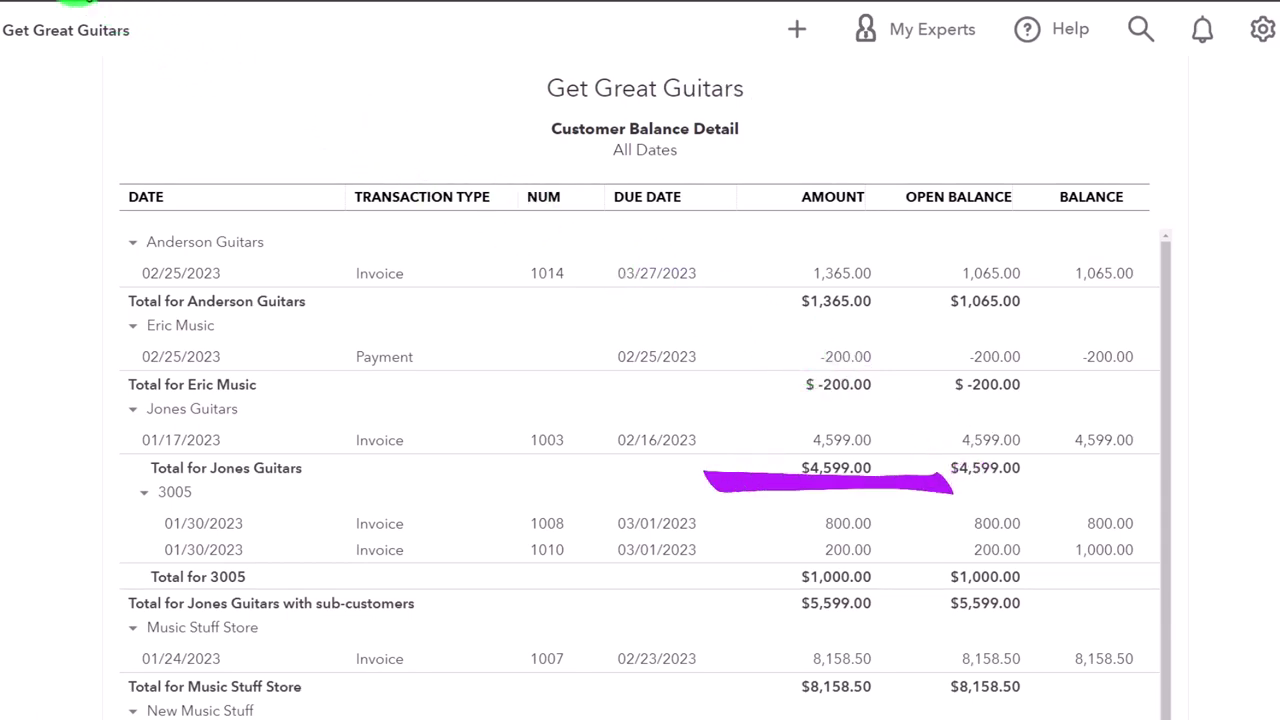
Switch to the QuickBooks dashboard tab and zoom the browser page out.
{"action": "left_click", "coordinate": [108, 14]}
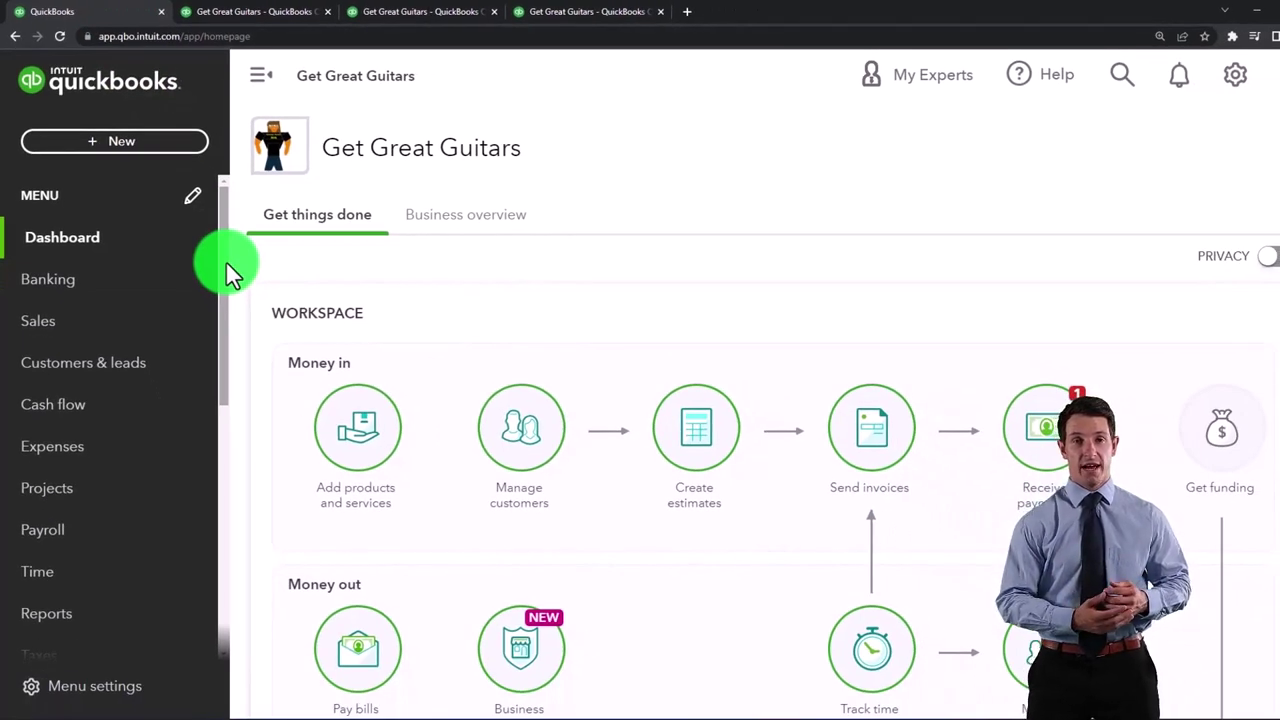
{"action": "key", "text": "ctrl+minus"}
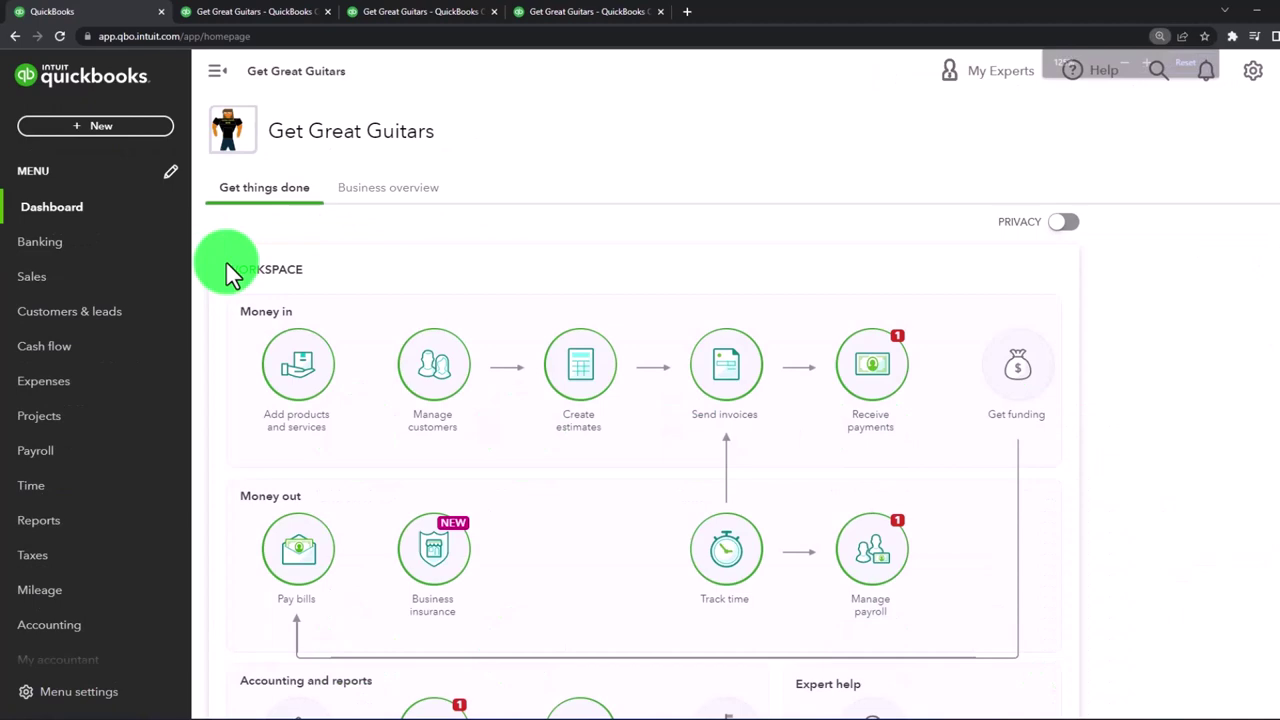
Start a new estimate for customer String Music.
{"action": "left_click", "coordinate": [80, 127]}
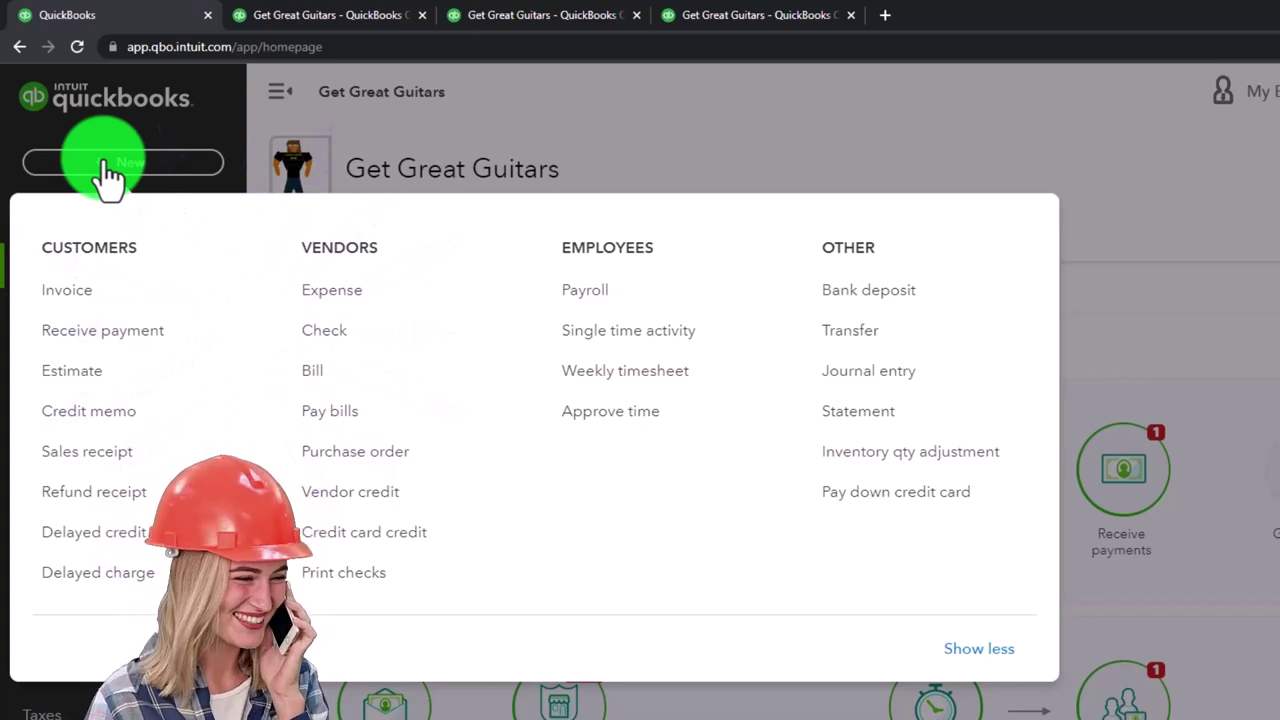
{"action": "left_click", "coordinate": [95, 380]}
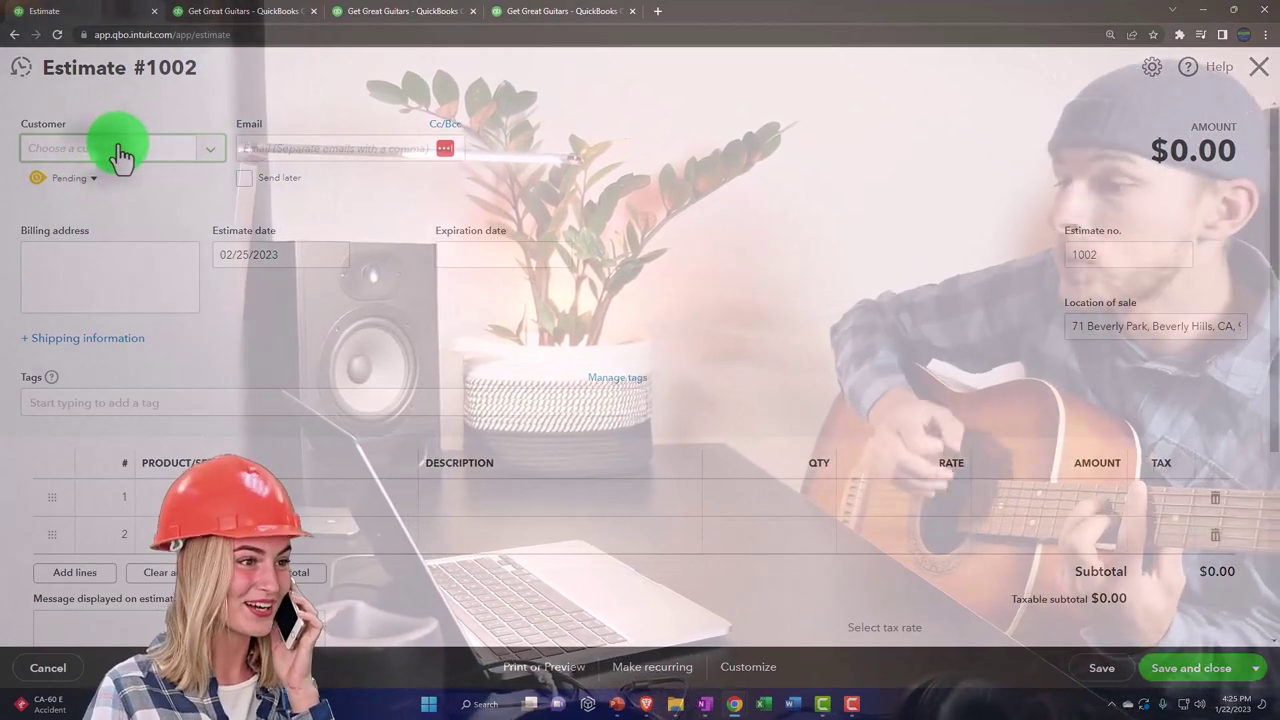
{"action": "left_click", "coordinate": [118, 152]}
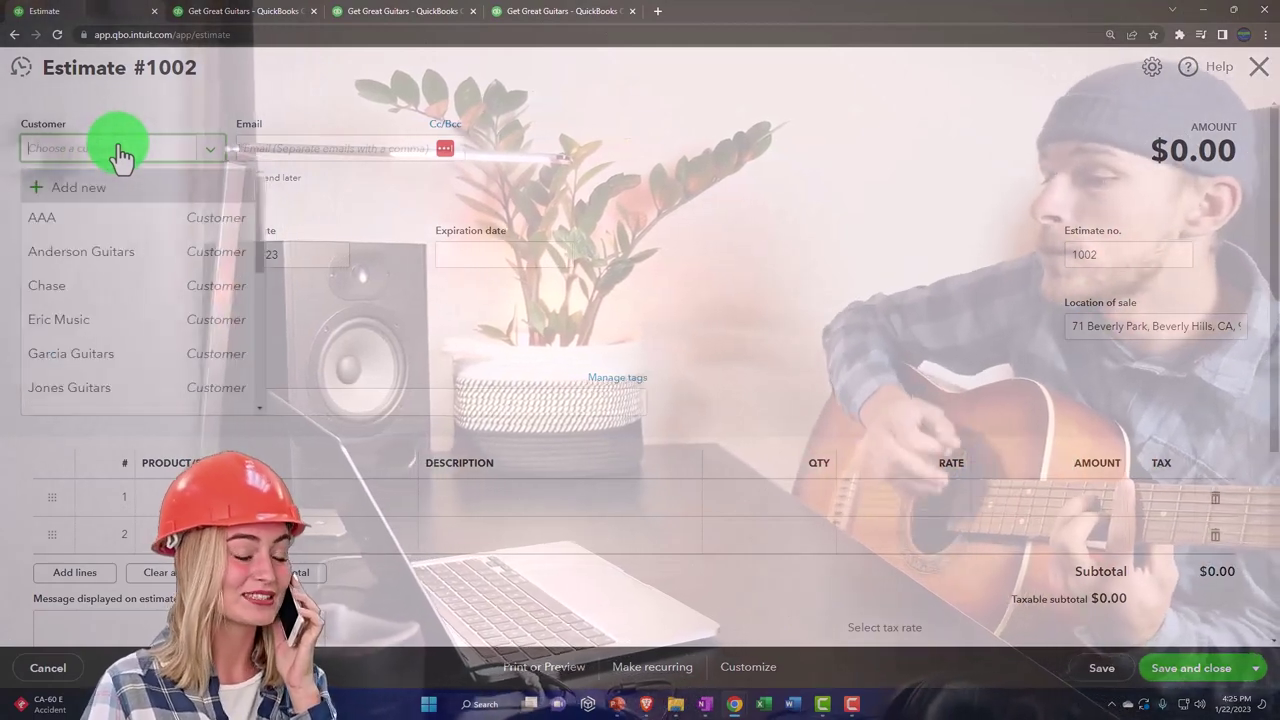
{"action": "type", "text": "stri"}
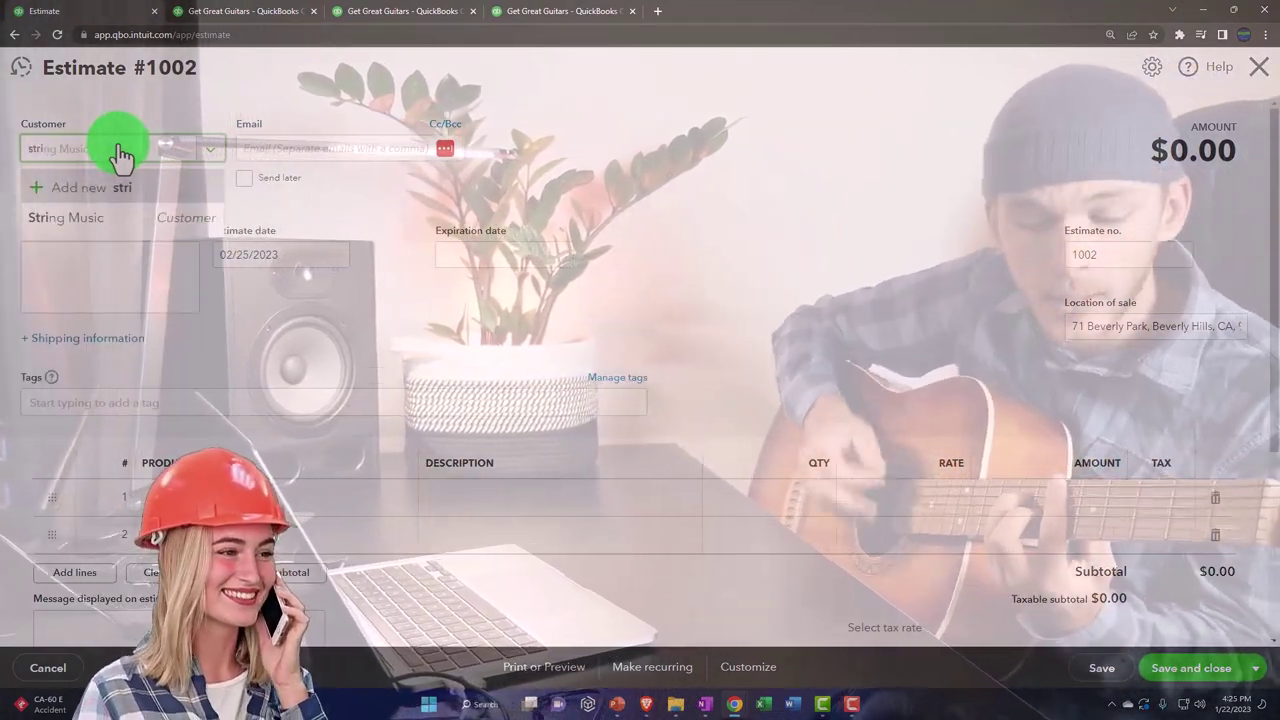
{"action": "key", "text": "Down"}
{"action": "key", "text": "Return"}
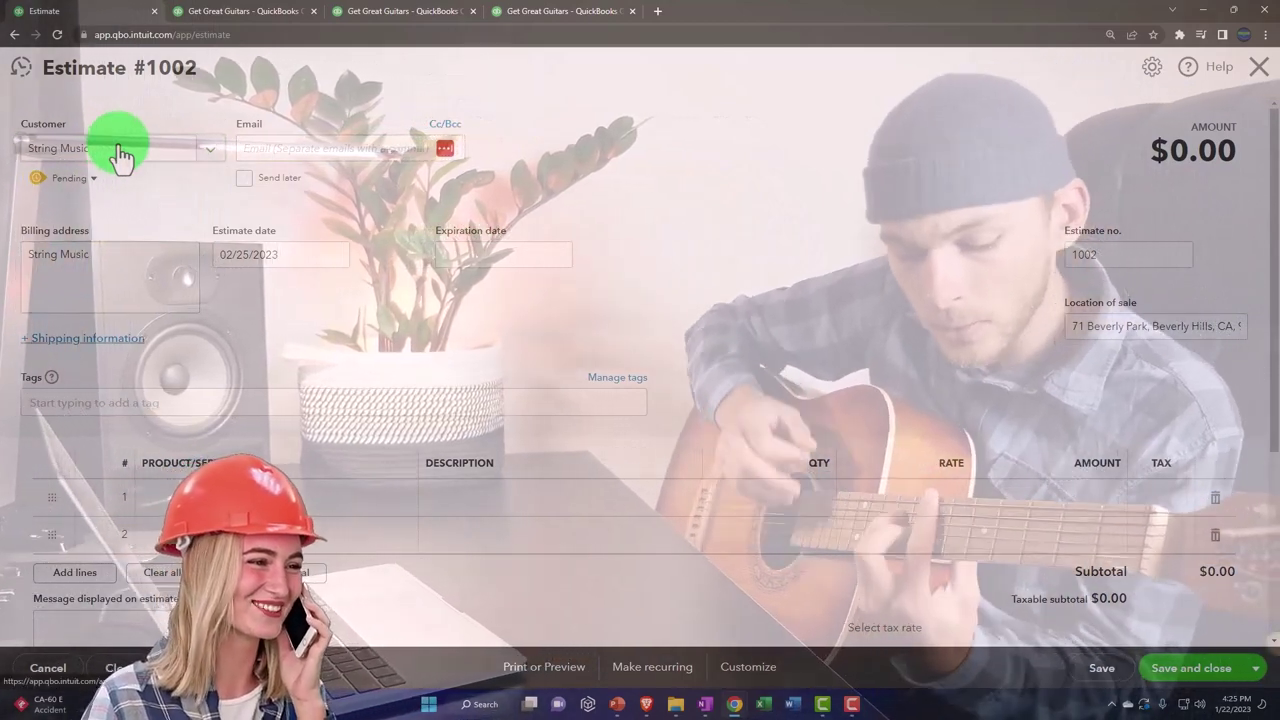
Set the estimate date to 02/27/2023 and leave the expiration date empty.
{"action": "key", "text": "Tab"}
{"action": "key", "text": "Tab"}
{"action": "key", "text": "Tab"}
{"action": "key", "text": "Tab"}
{"action": "key", "text": "plus"}
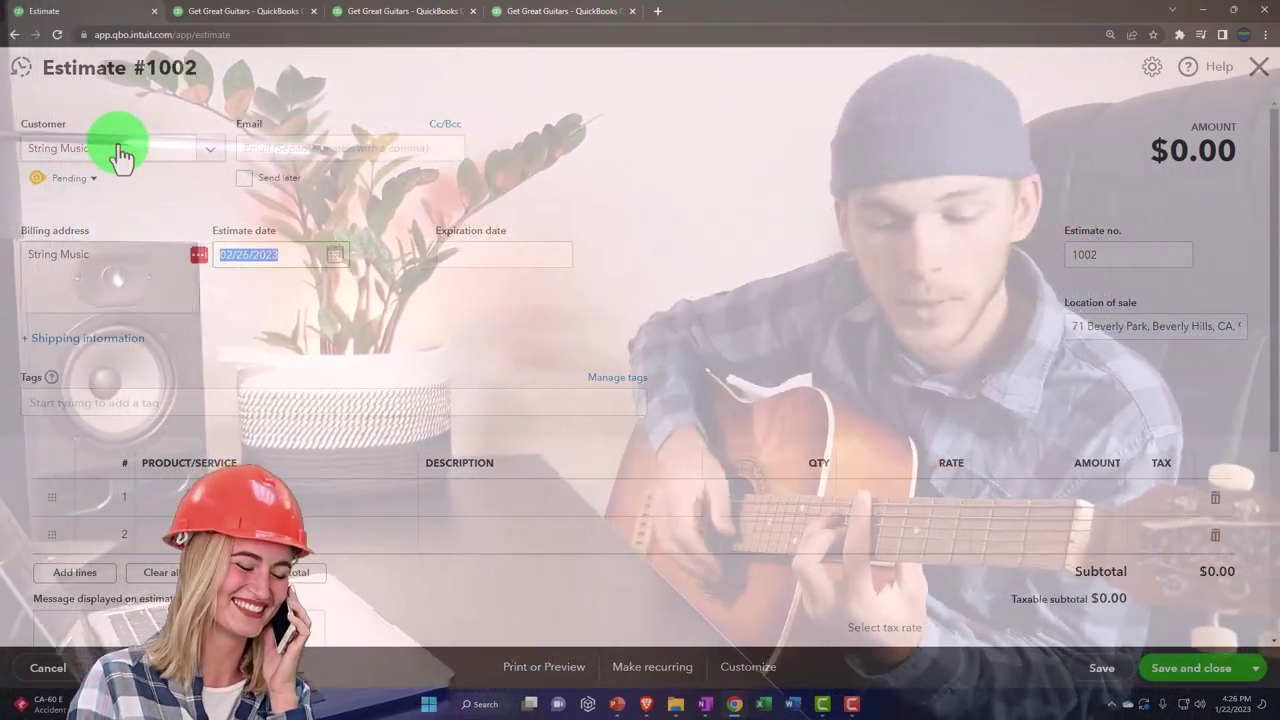
{"action": "key", "text": "plus"}
{"action": "key", "text": "Tab"}
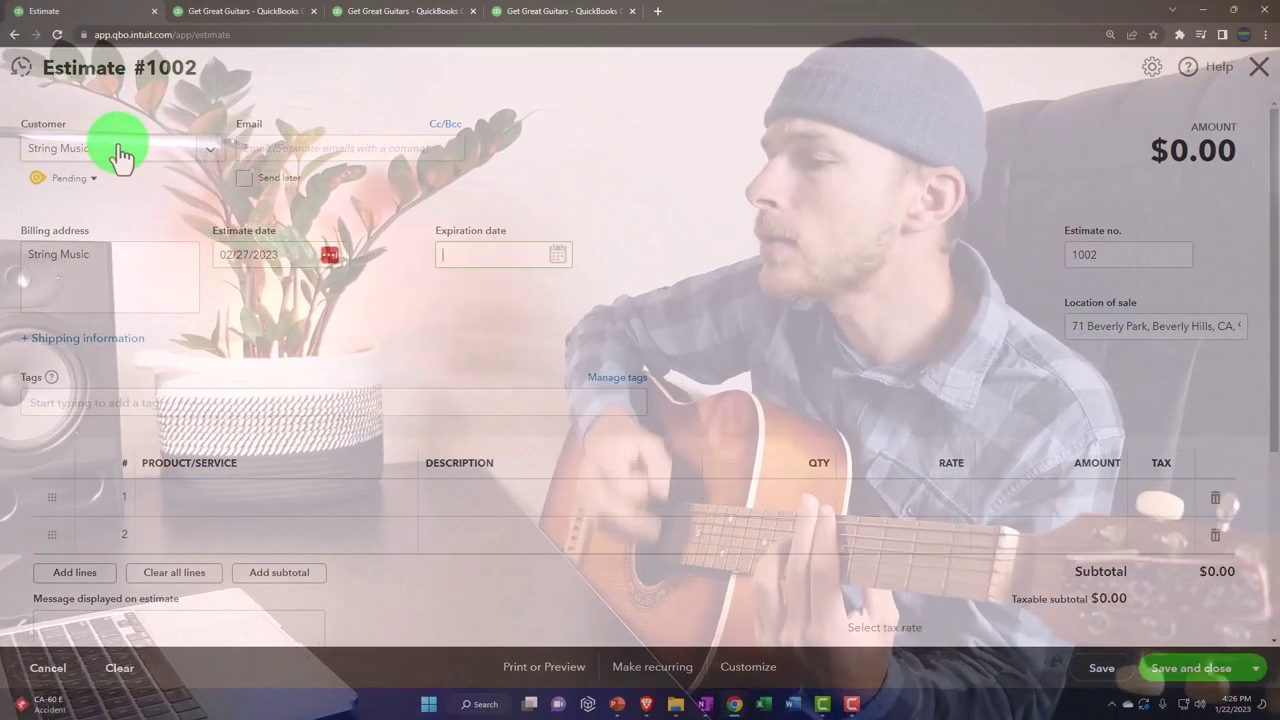
{"action": "key", "text": "Tab"}
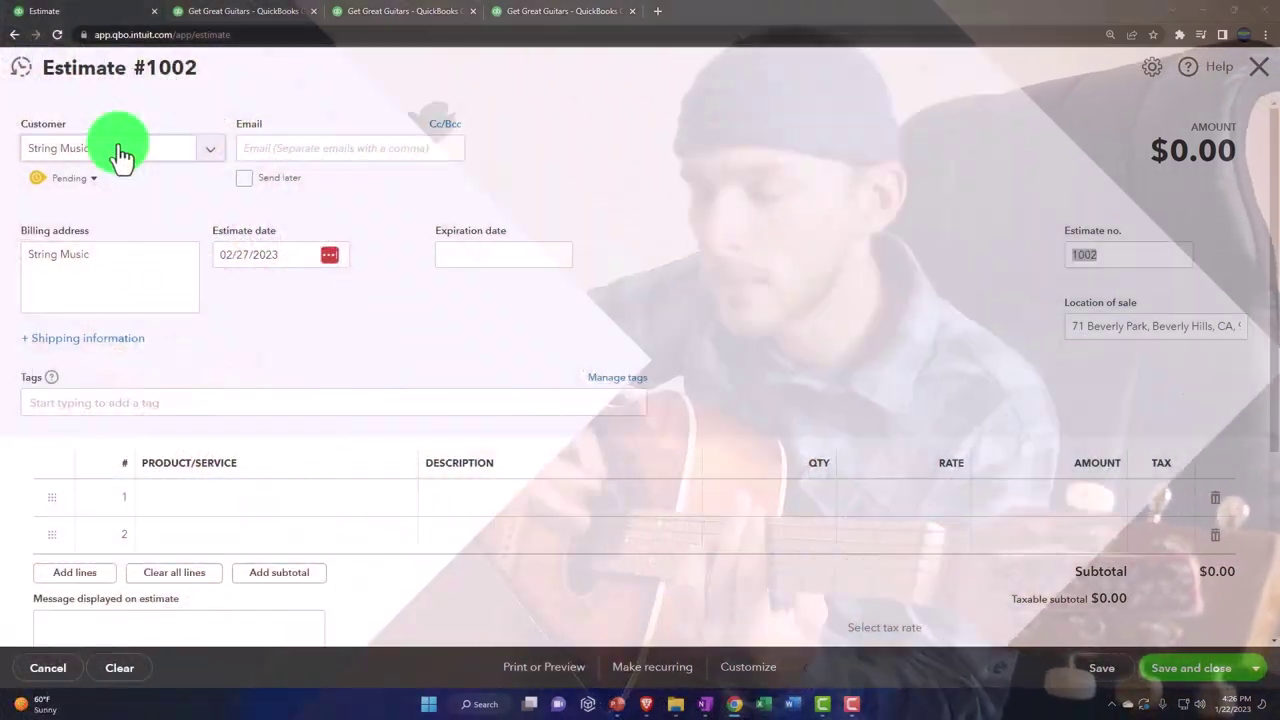
{"action": "scroll", "coordinate": [190, 313], "scroll_direction": "down", "scroll_amount": 1}
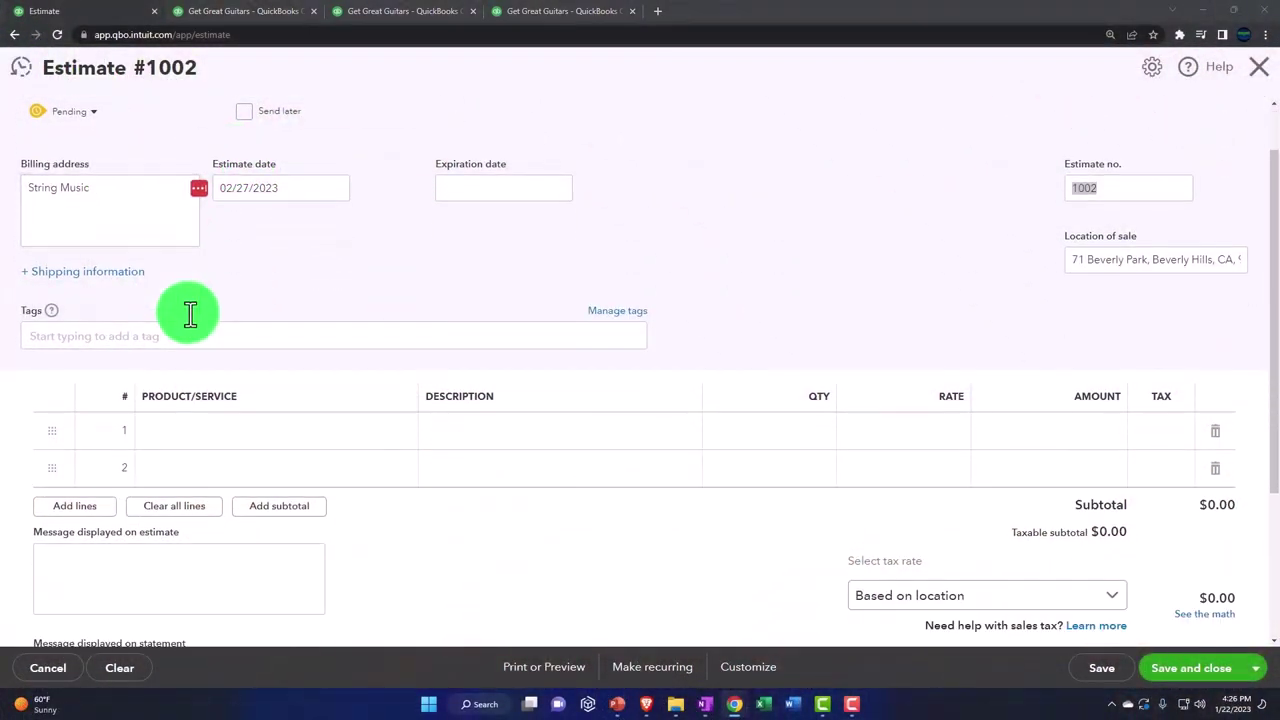
Add EPSP Epiphone Standard Pro to line 1, quantity 1 at 600.
{"action": "left_click", "coordinate": [175, 376]}
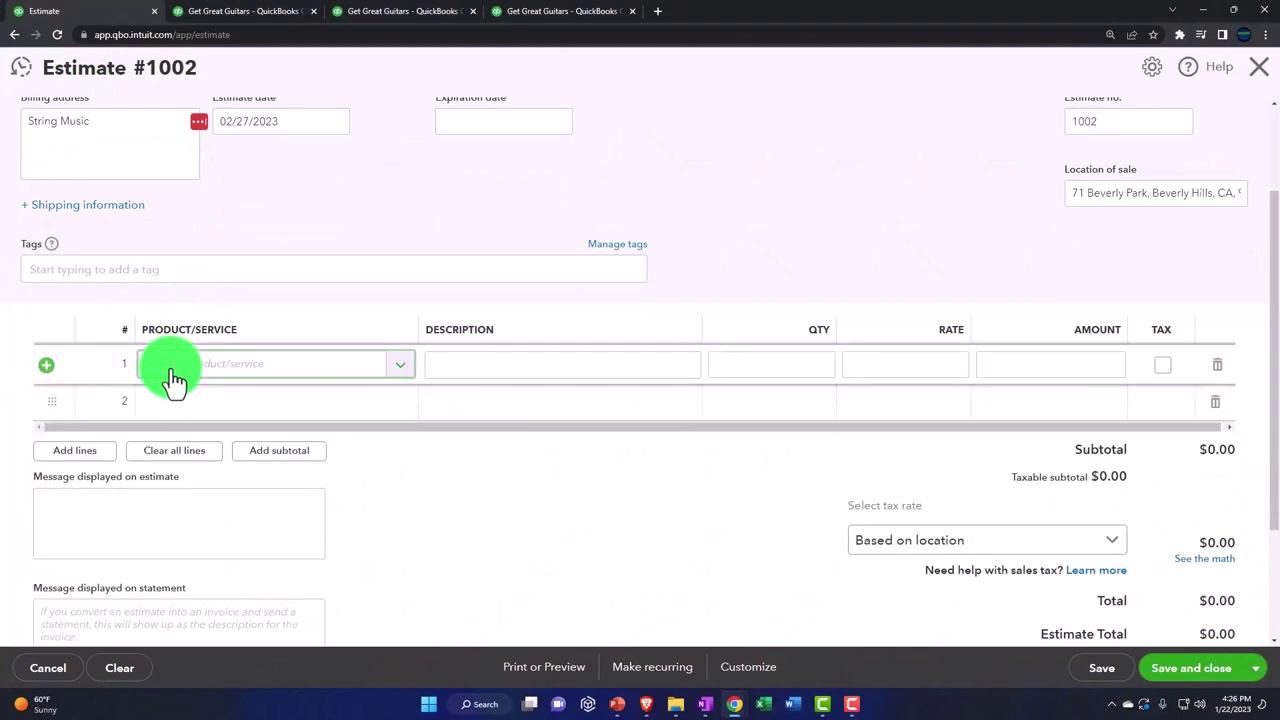
{"action": "type", "text": "EPSP"}
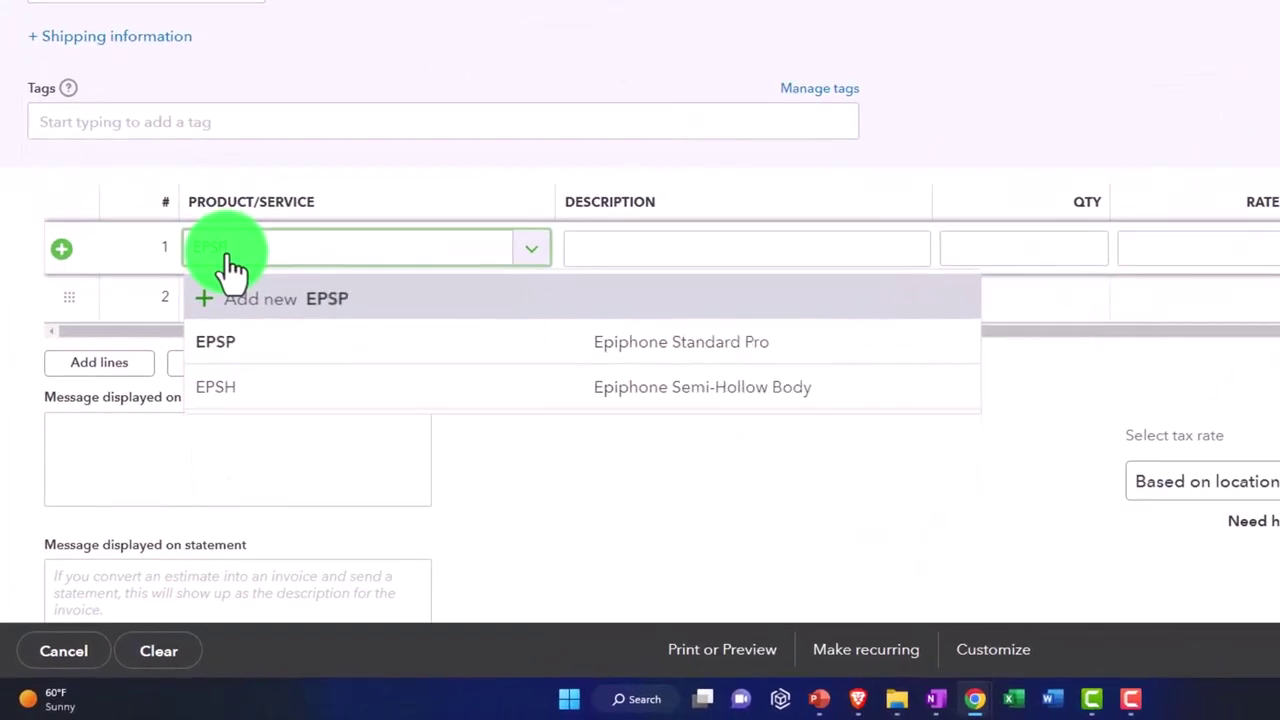
{"action": "key", "text": "Down"}
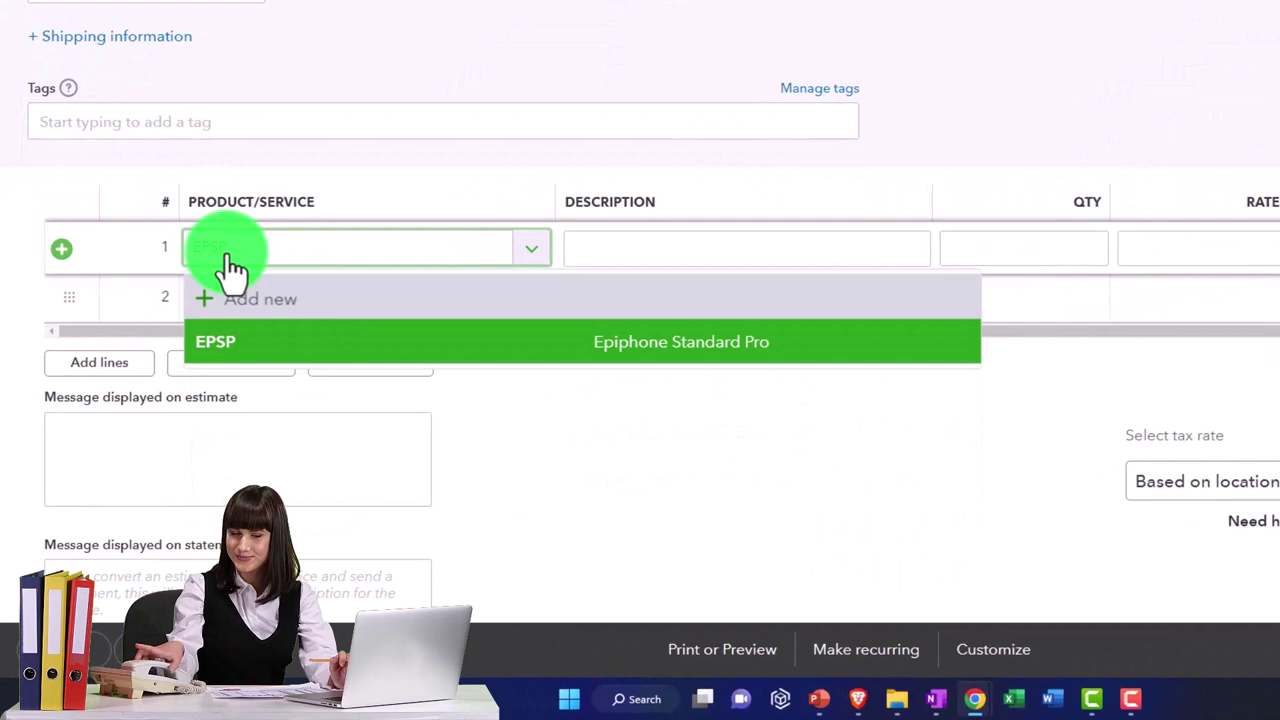
{"action": "key", "text": "Return"}
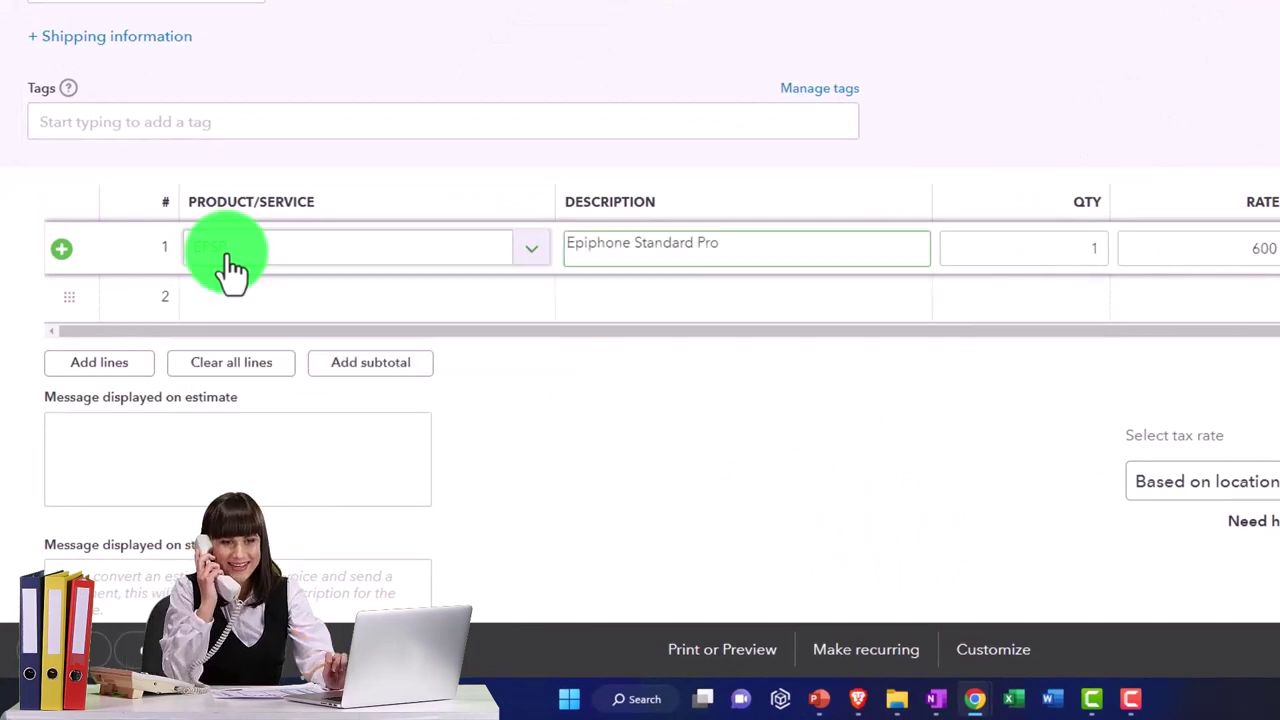
{"action": "key", "text": "Tab"}
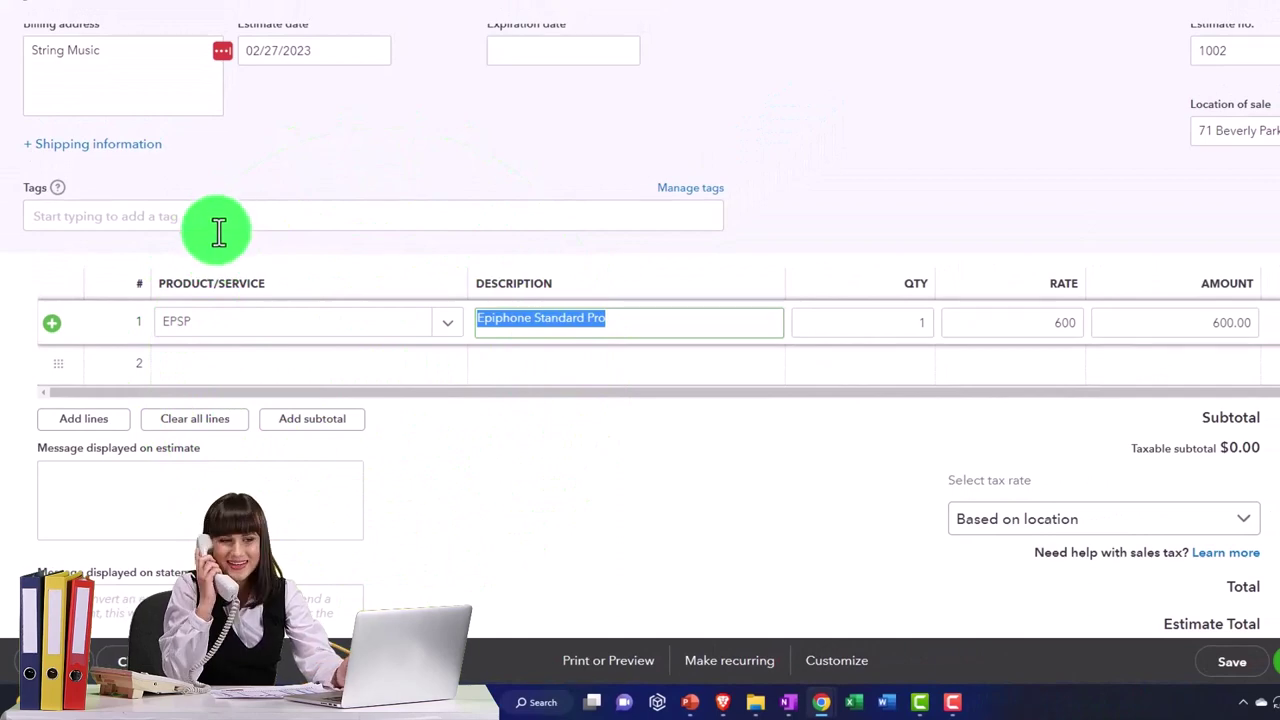
{"action": "key", "text": "Tab"}
{"action": "key", "text": "Tab"}
{"action": "key", "text": "Tab"}
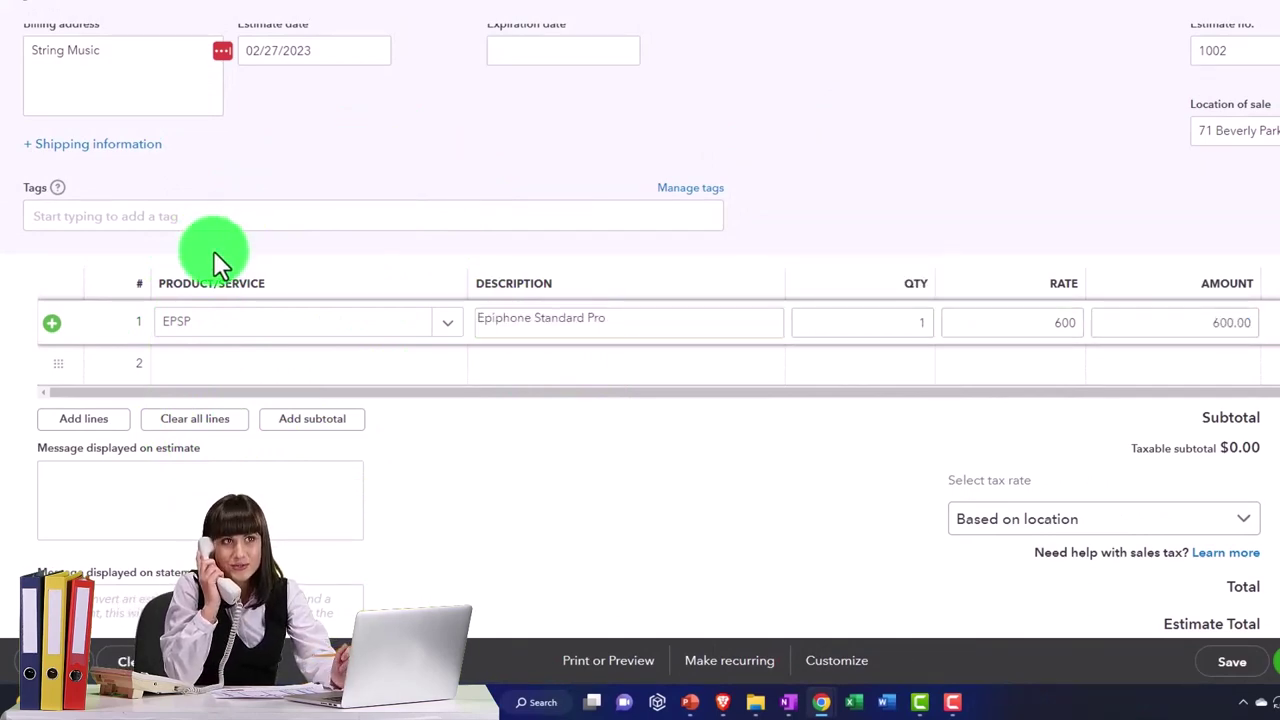
{"action": "key", "text": "Tab"}
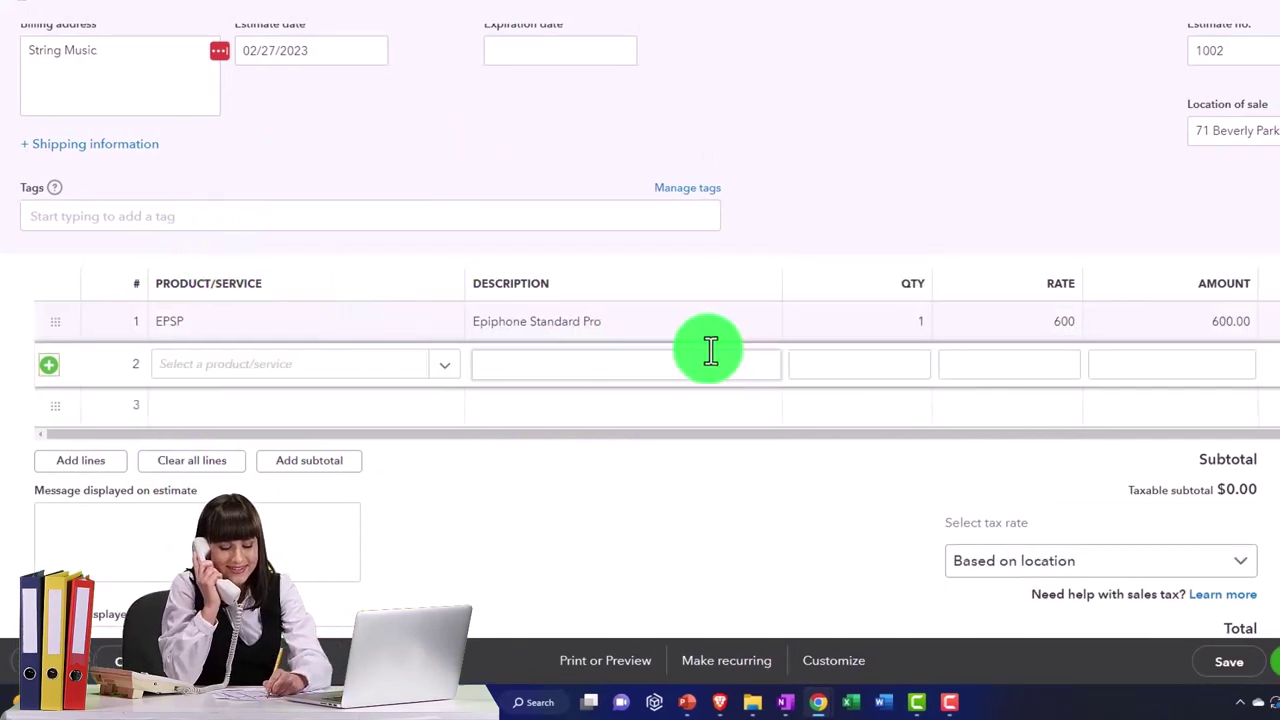
{"action": "left_click", "coordinate": [804, 478]}
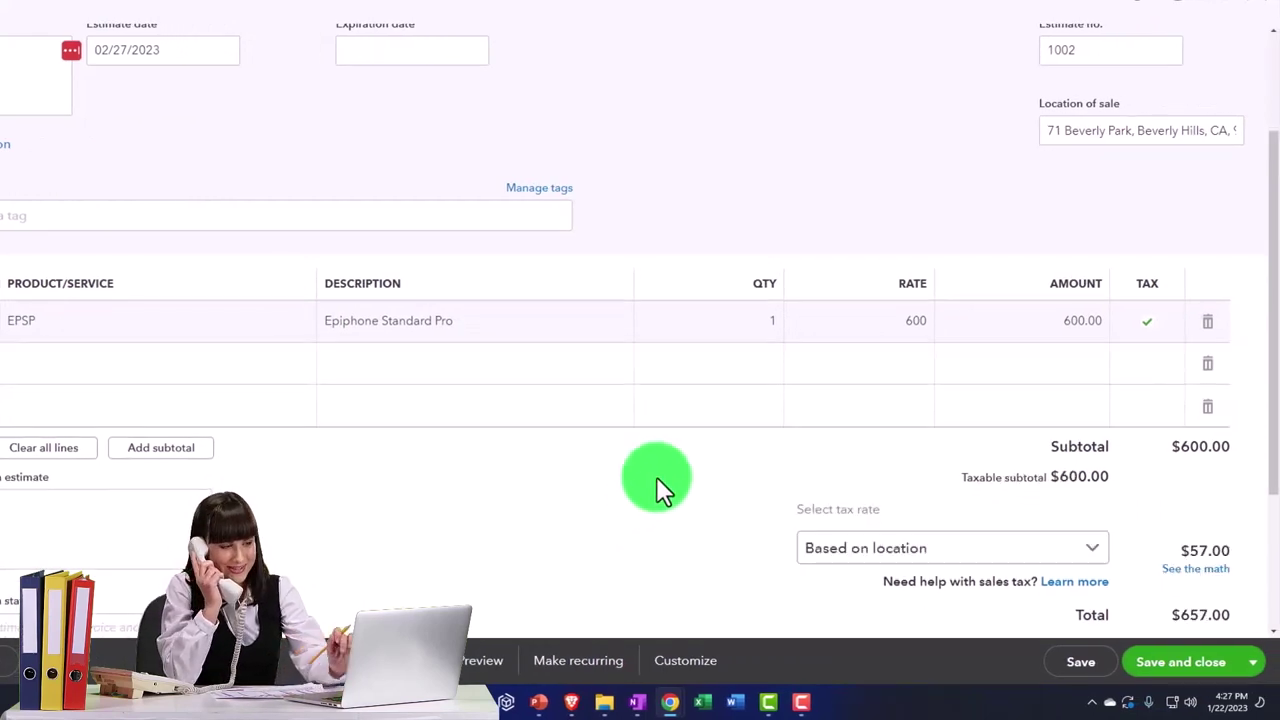
{"action": "scroll", "coordinate": [656, 480], "scroll_direction": "down", "scroll_amount": 1}
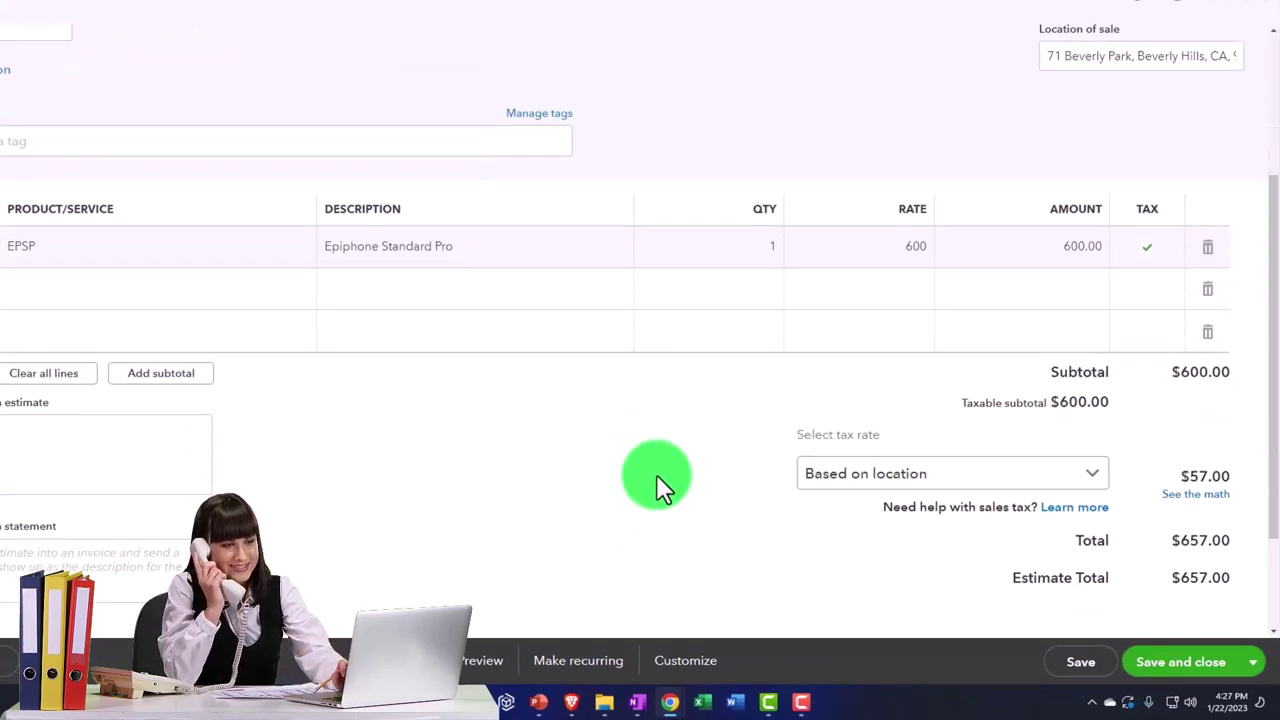
Apply the Test Rate (5%) tax and save Estimate 1002 at $630.00.
{"action": "left_click", "coordinate": [1097, 488]}
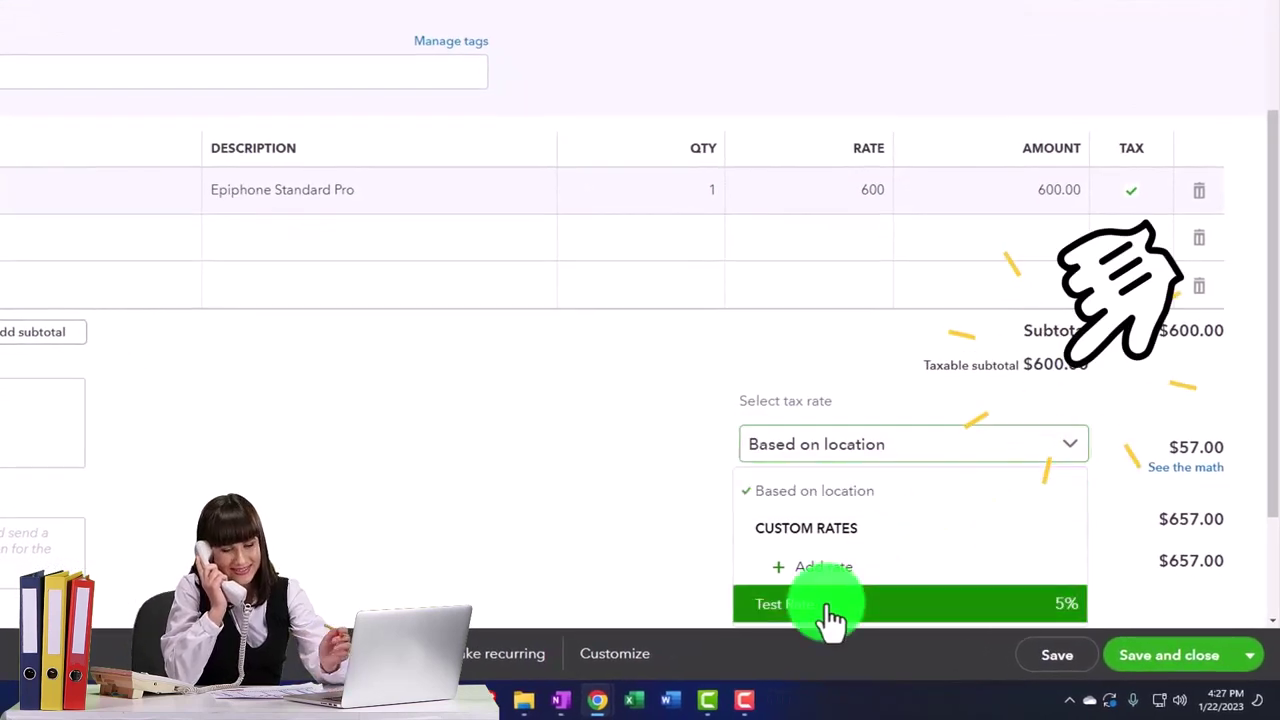
{"action": "left_click", "coordinate": [825, 606]}
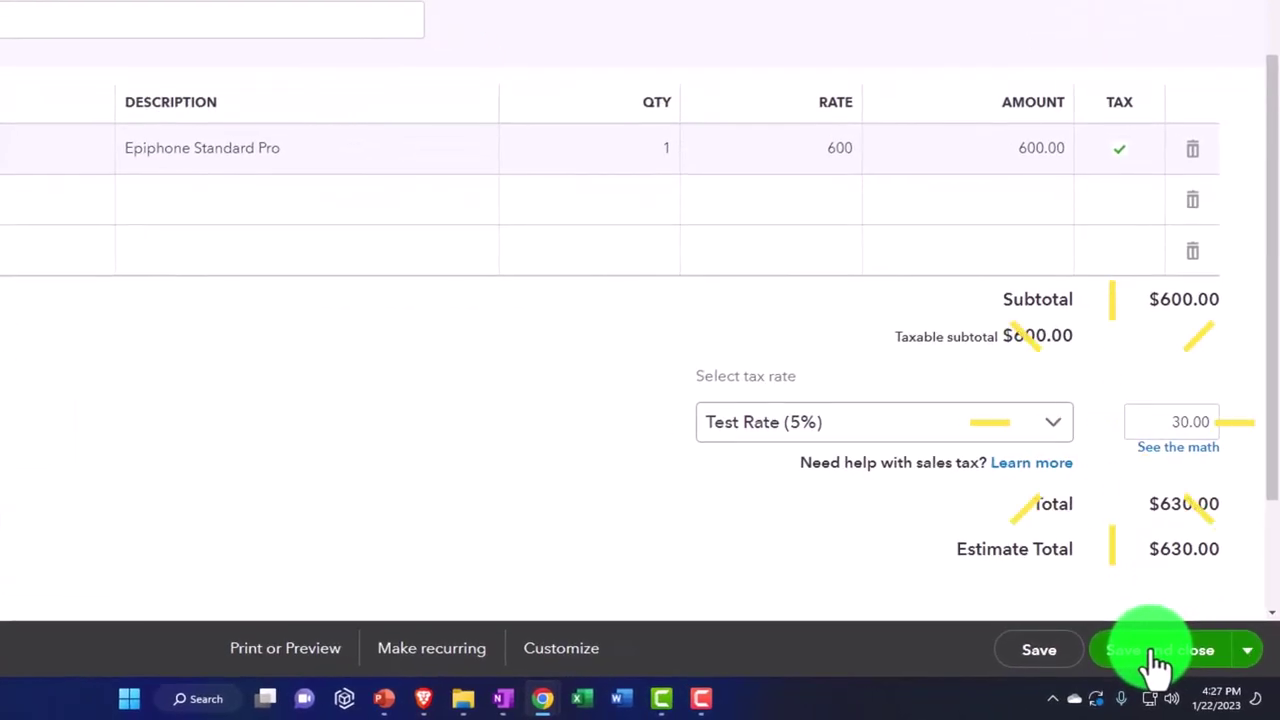
{"action": "left_click", "coordinate": [1160, 655]}
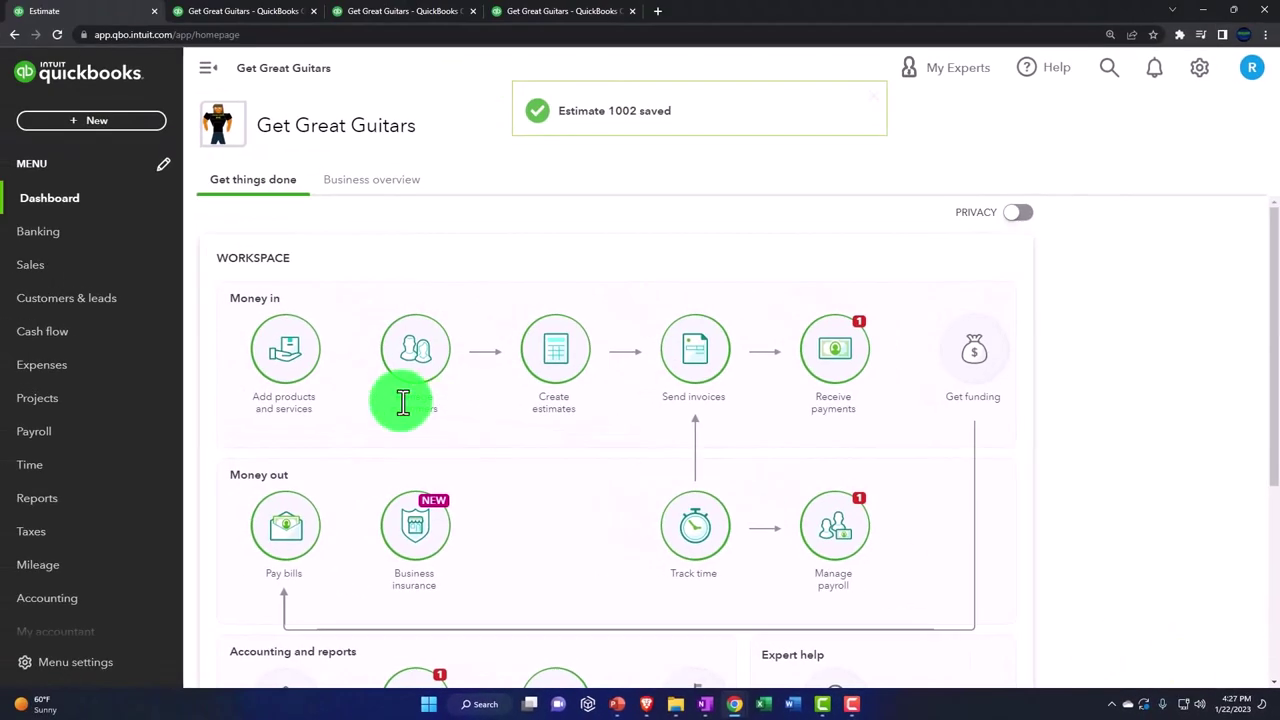
Open the + New menu listing Invoice, Estimate, Sales receipt and other forms.
{"action": "left_click", "coordinate": [100, 125]}
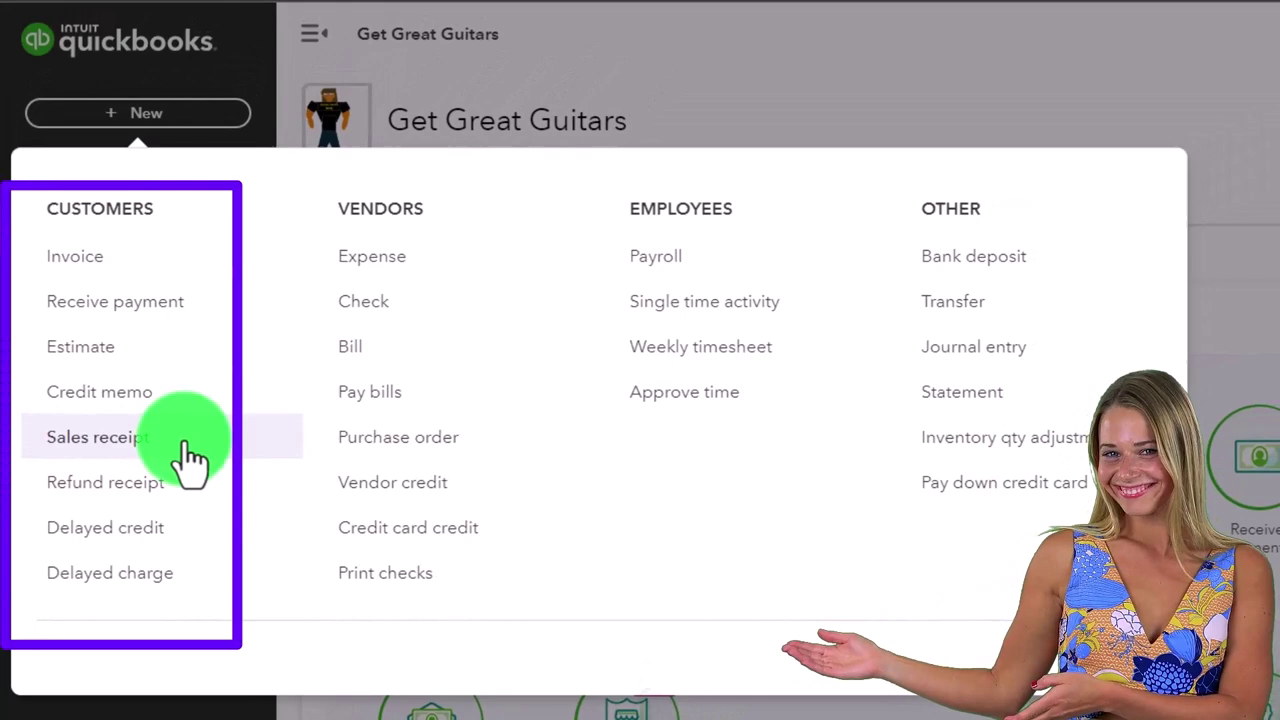
Start a new sales receipt for customer String Music.
{"action": "left_click", "coordinate": [190, 455]}
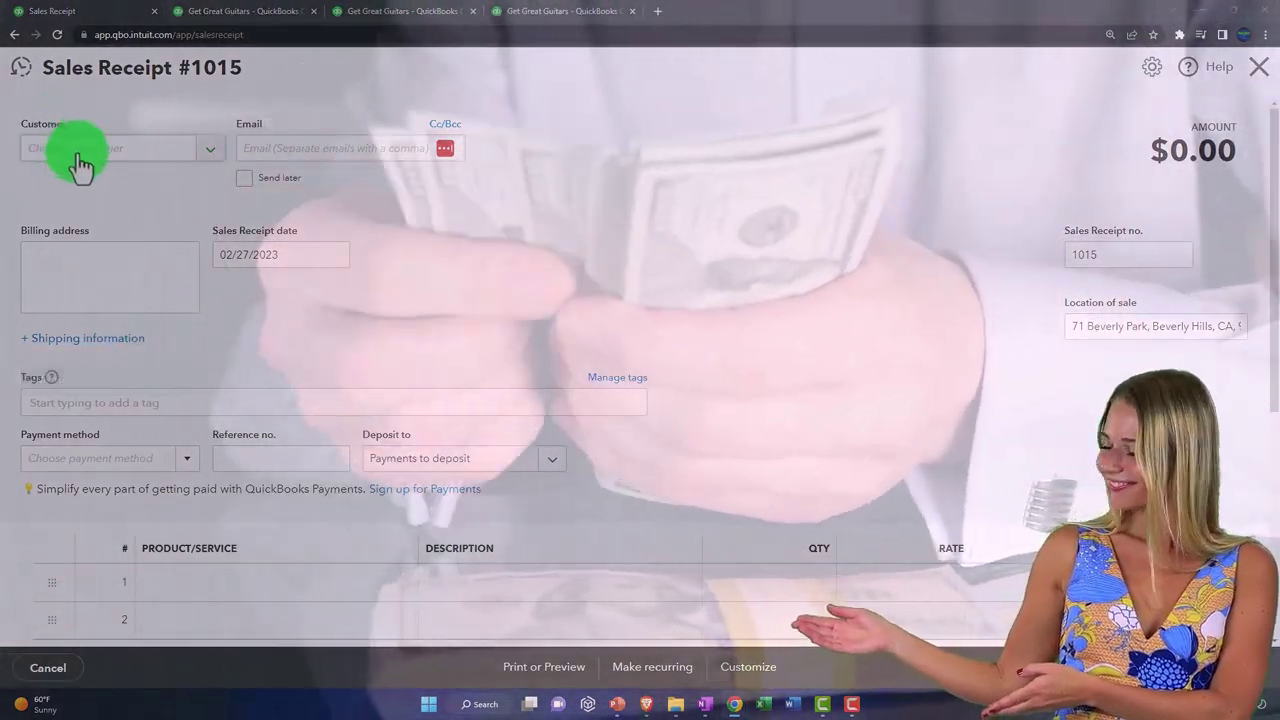
{"action": "left_click", "coordinate": [78, 160]}
{"action": "type", "text": "String Music"}
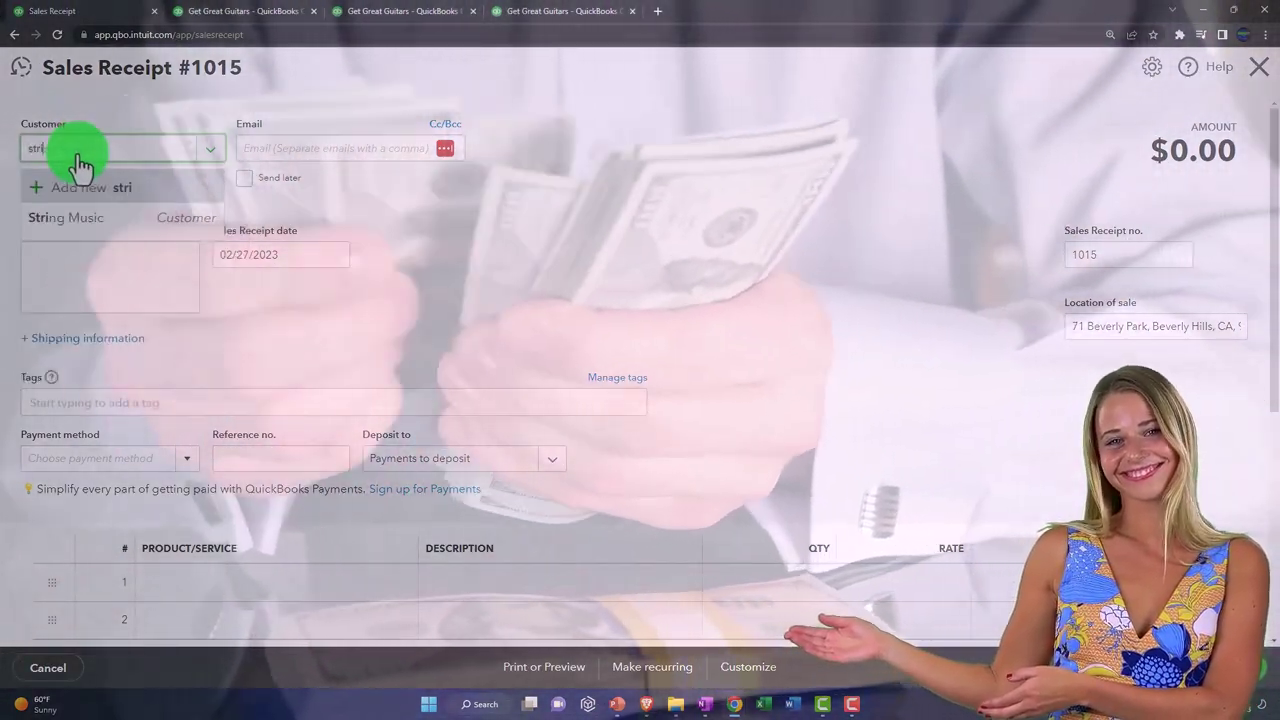
{"action": "key", "text": "Return"}
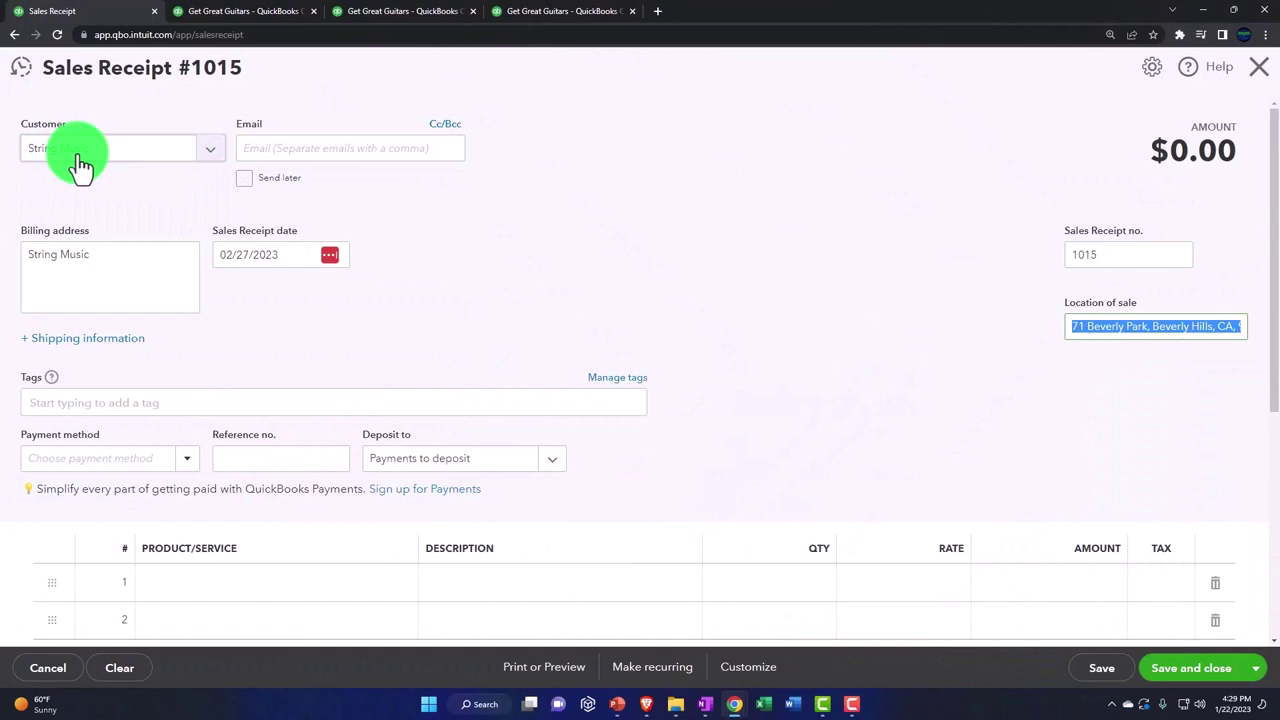
Set the payment method to Cash and deposit to Payments to deposit.
{"action": "scroll", "coordinate": [105, 200], "scroll_direction": "down", "scroll_amount": 1}
{"action": "left_click", "coordinate": [172, 398]}
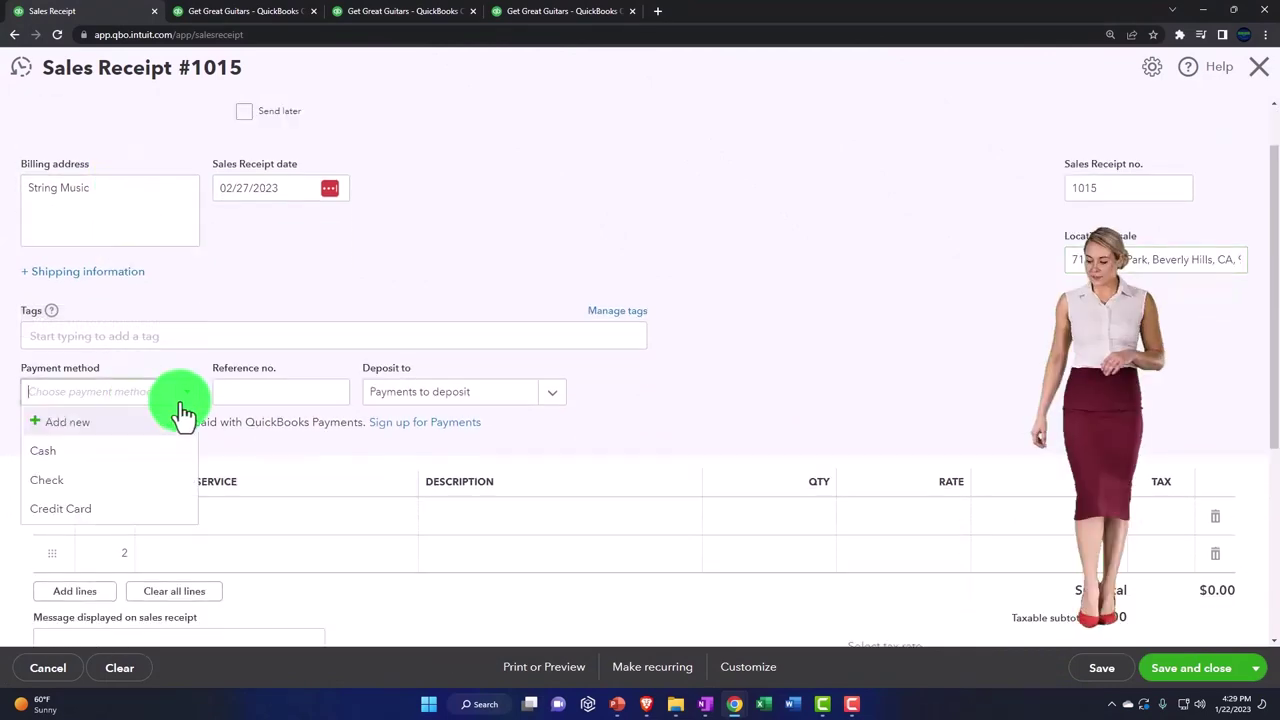
{"action": "left_click", "coordinate": [43, 451]}
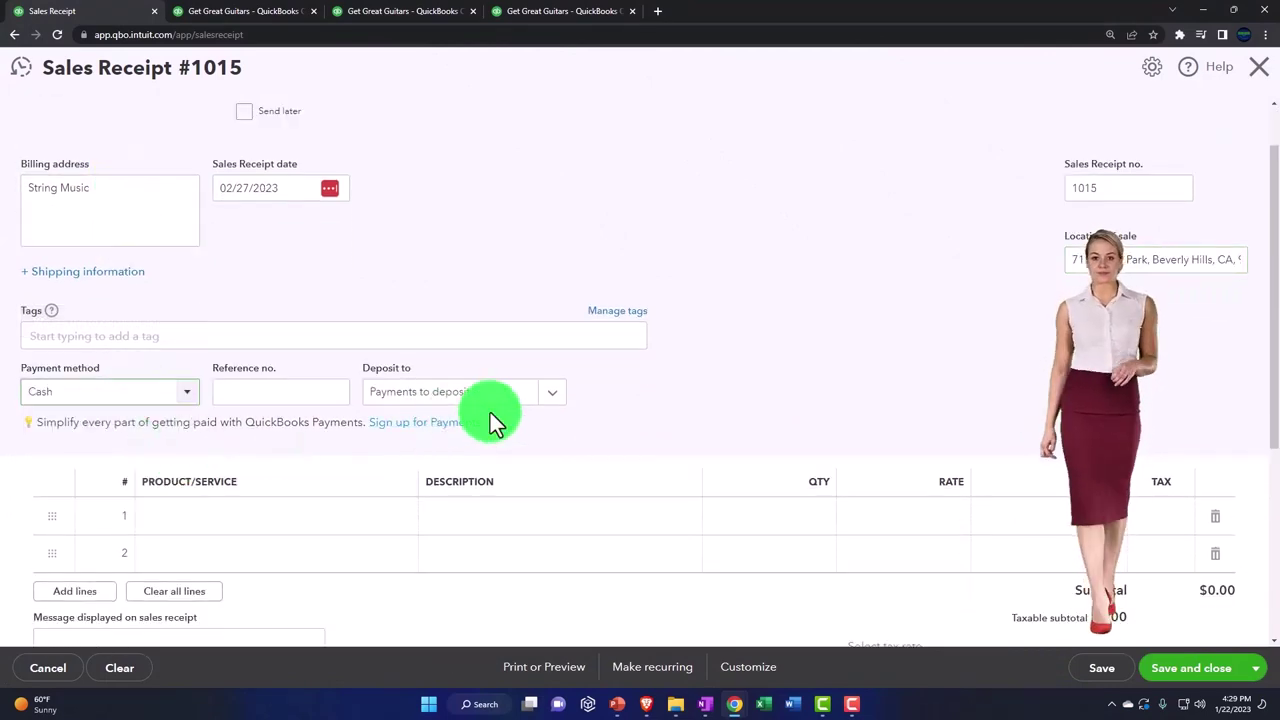
{"action": "left_click", "coordinate": [548, 395]}
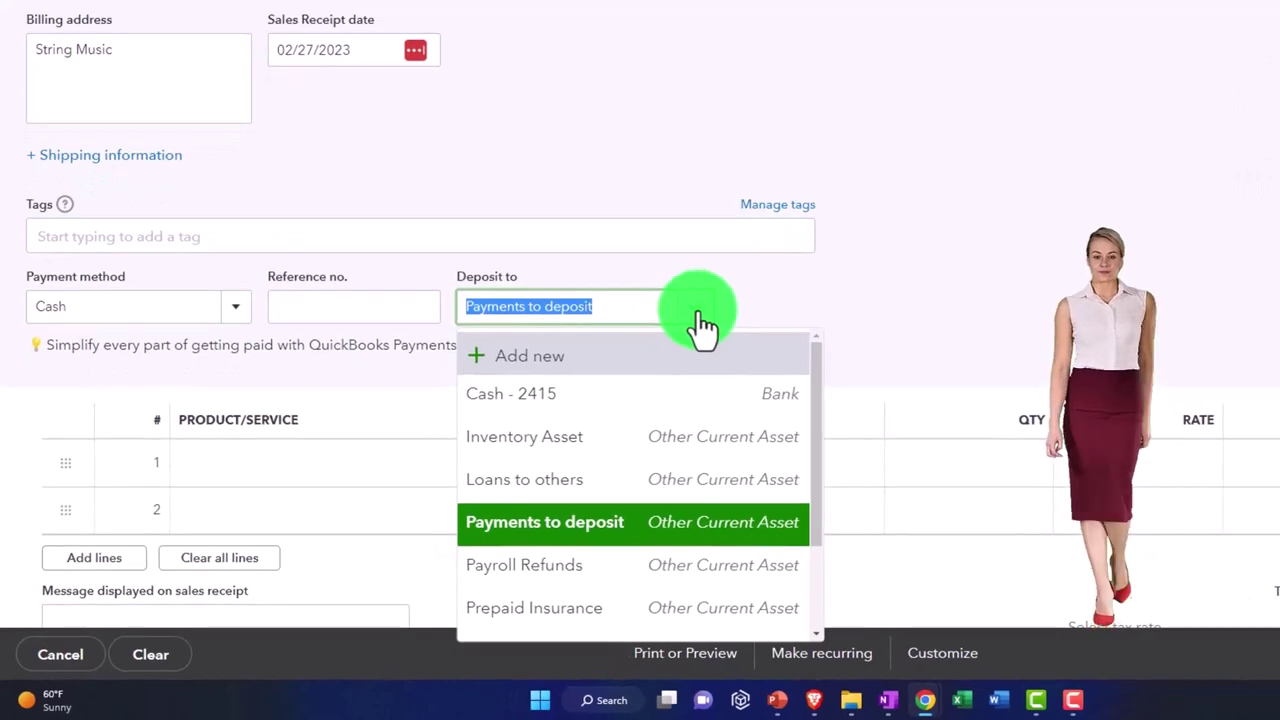
{"action": "left_click", "coordinate": [703, 323]}
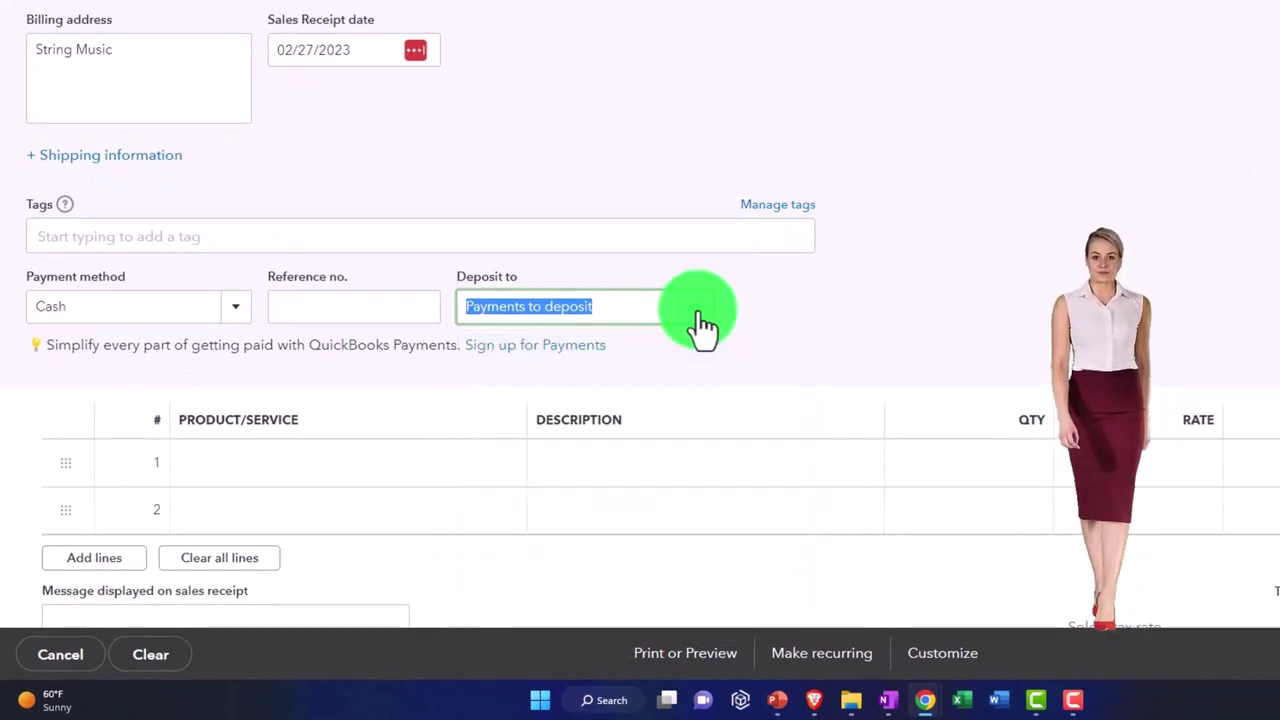
{"action": "scroll", "coordinate": [700, 309], "scroll_direction": "down", "scroll_amount": 2}
{"action": "left_click", "coordinate": [320, 304]}
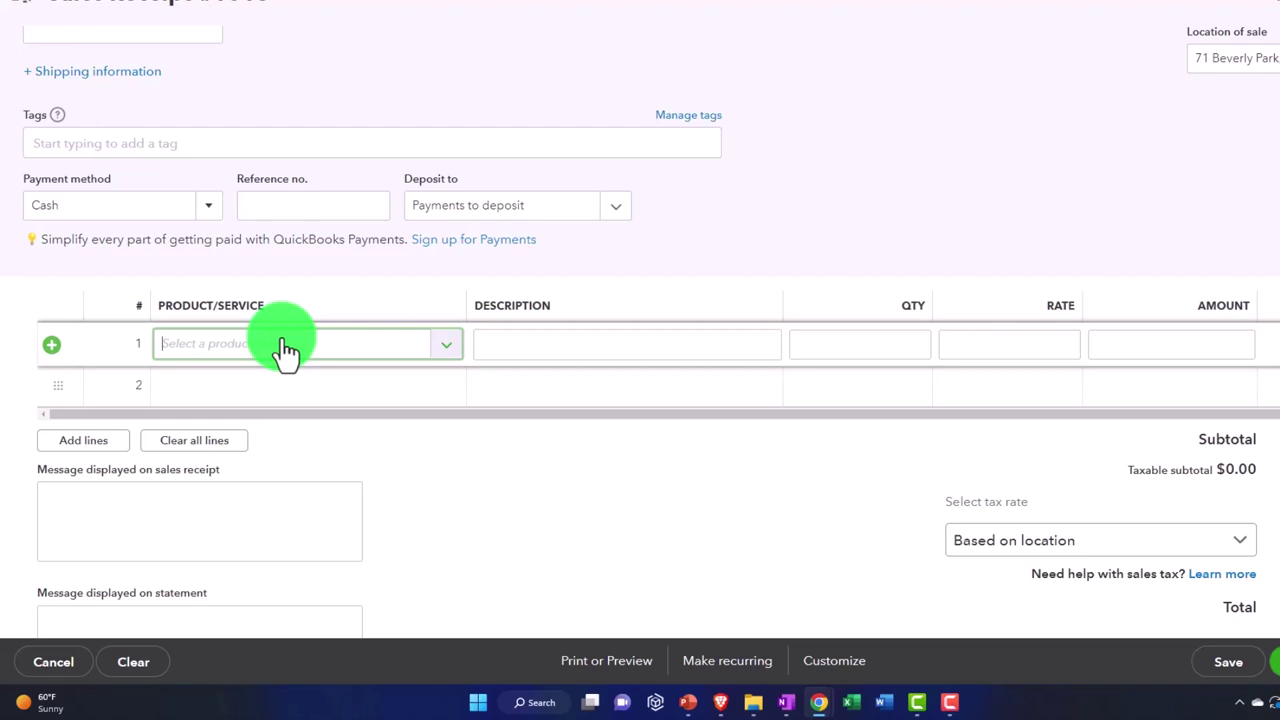
Create a new service item named Customer Deposit, with description Customer Deposit.
{"action": "left_click", "coordinate": [512, 298]}
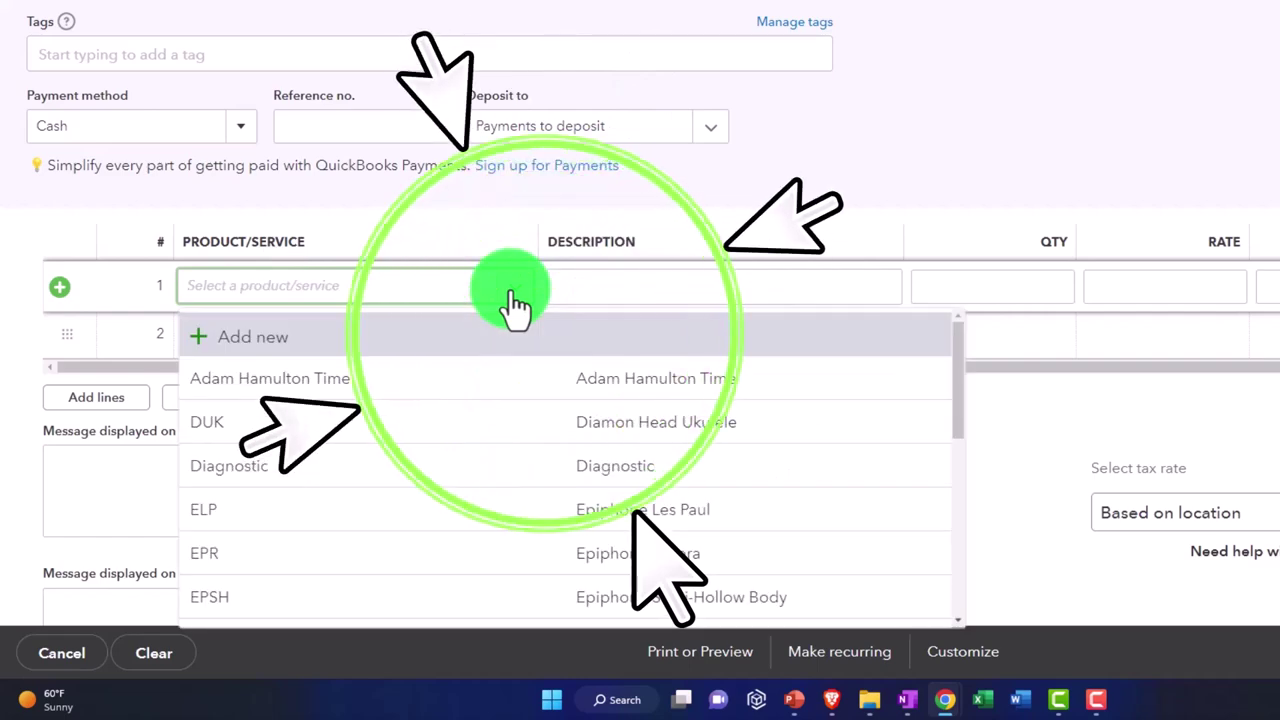
{"action": "left_click", "coordinate": [287, 345]}
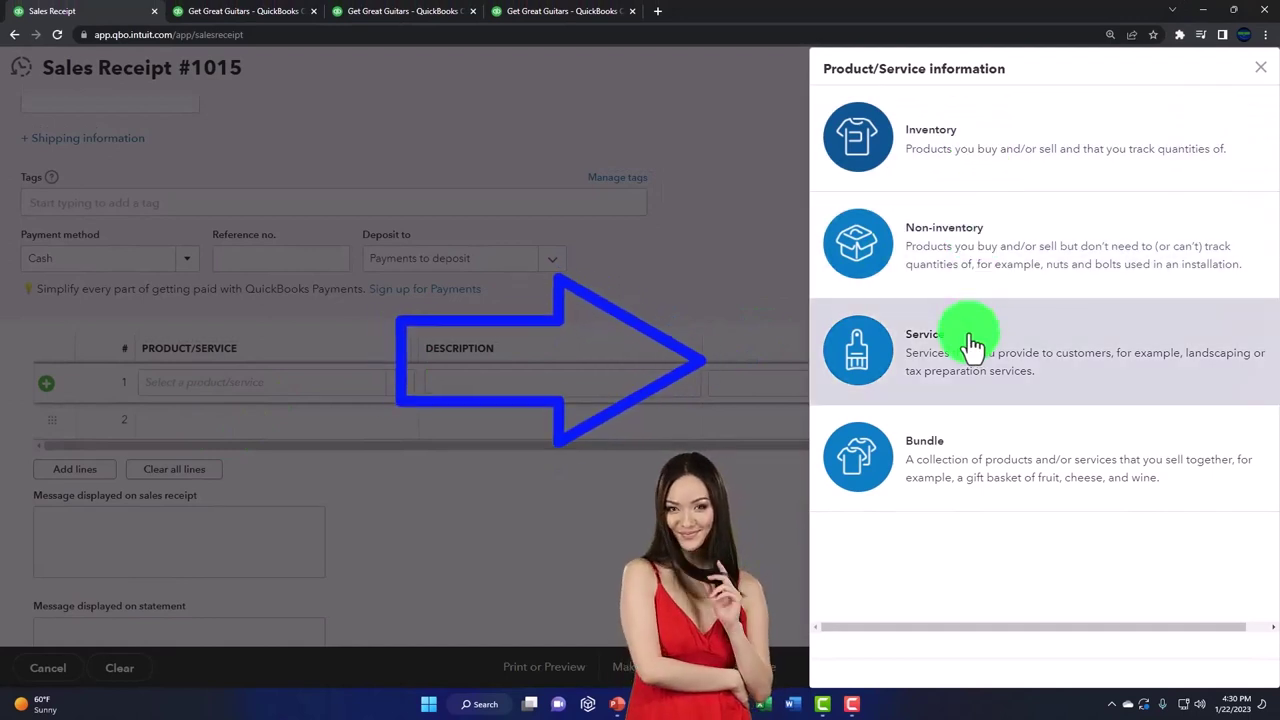
{"action": "left_click", "coordinate": [972, 345]}
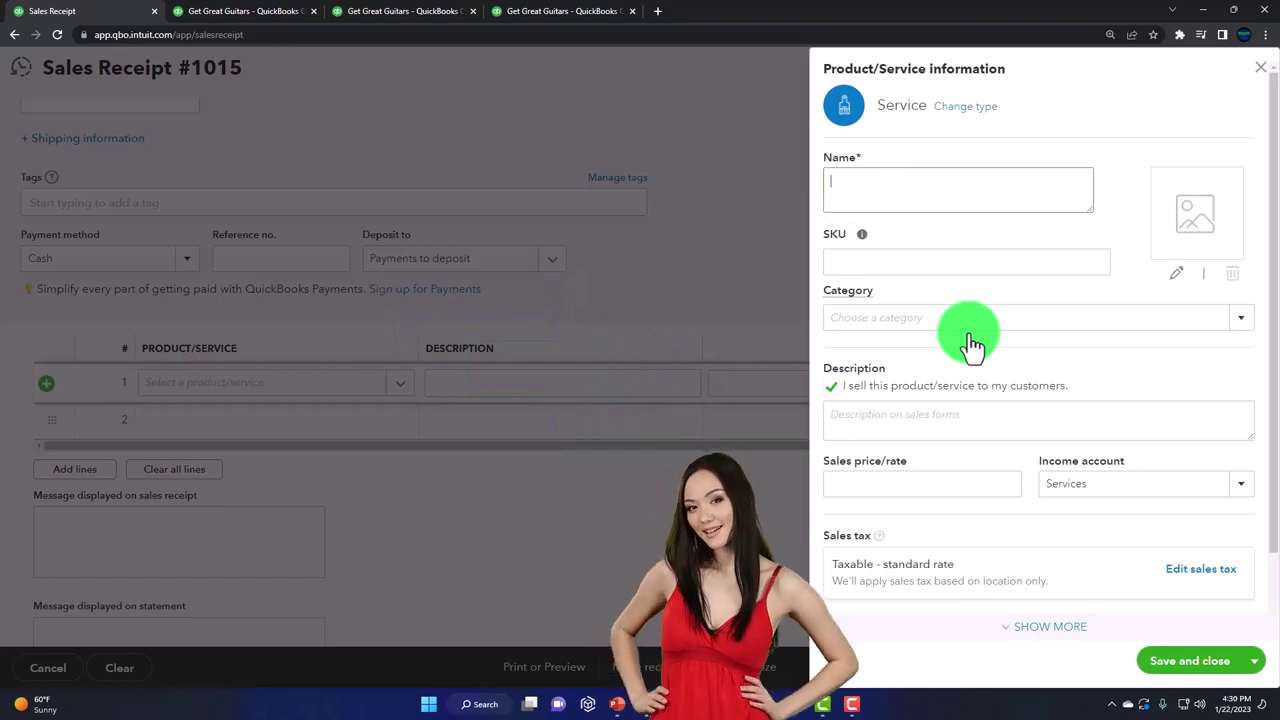
{"action": "type", "text": "Custome"}
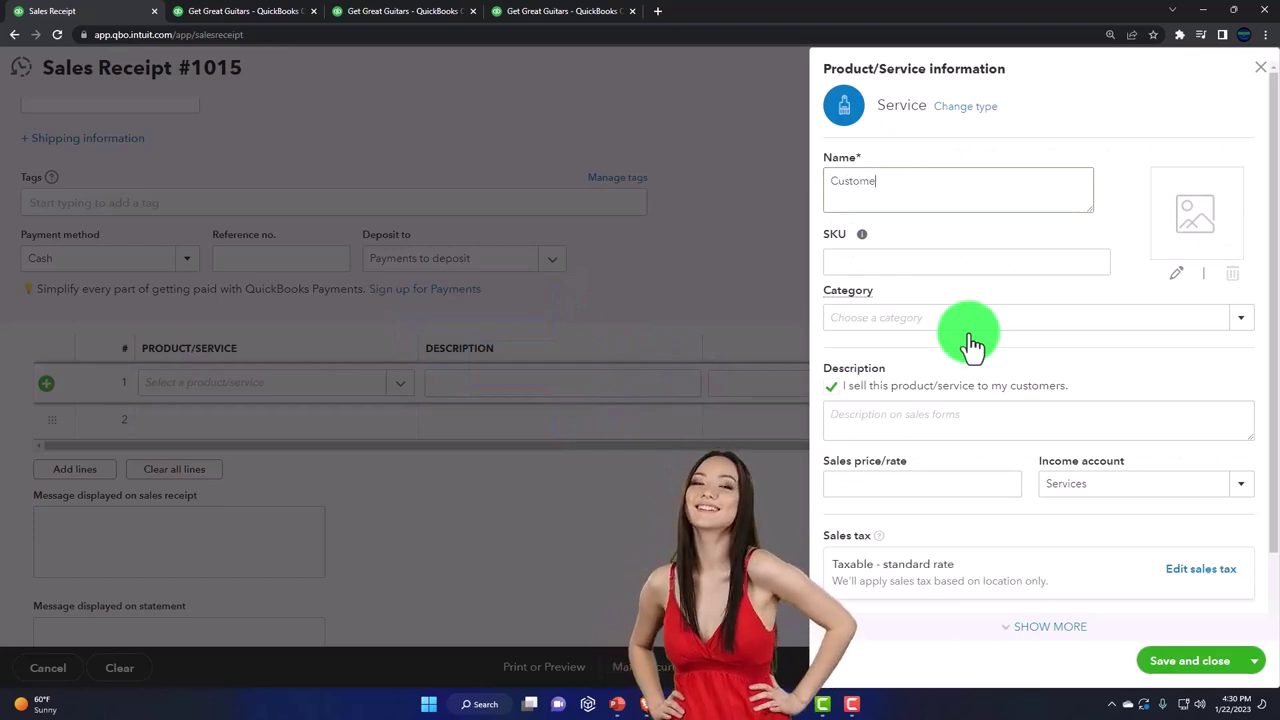
{"action": "type", "text": "r Deposit"}
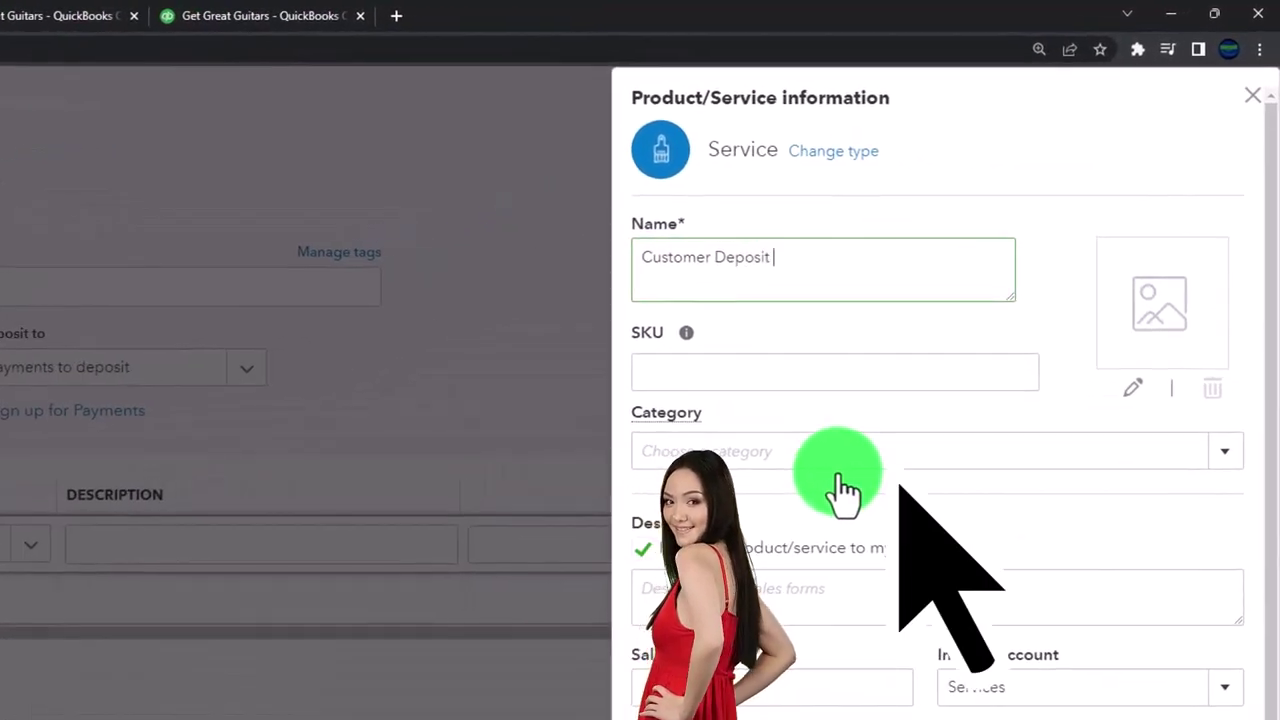
{"action": "key", "text": "ctrl+a"}
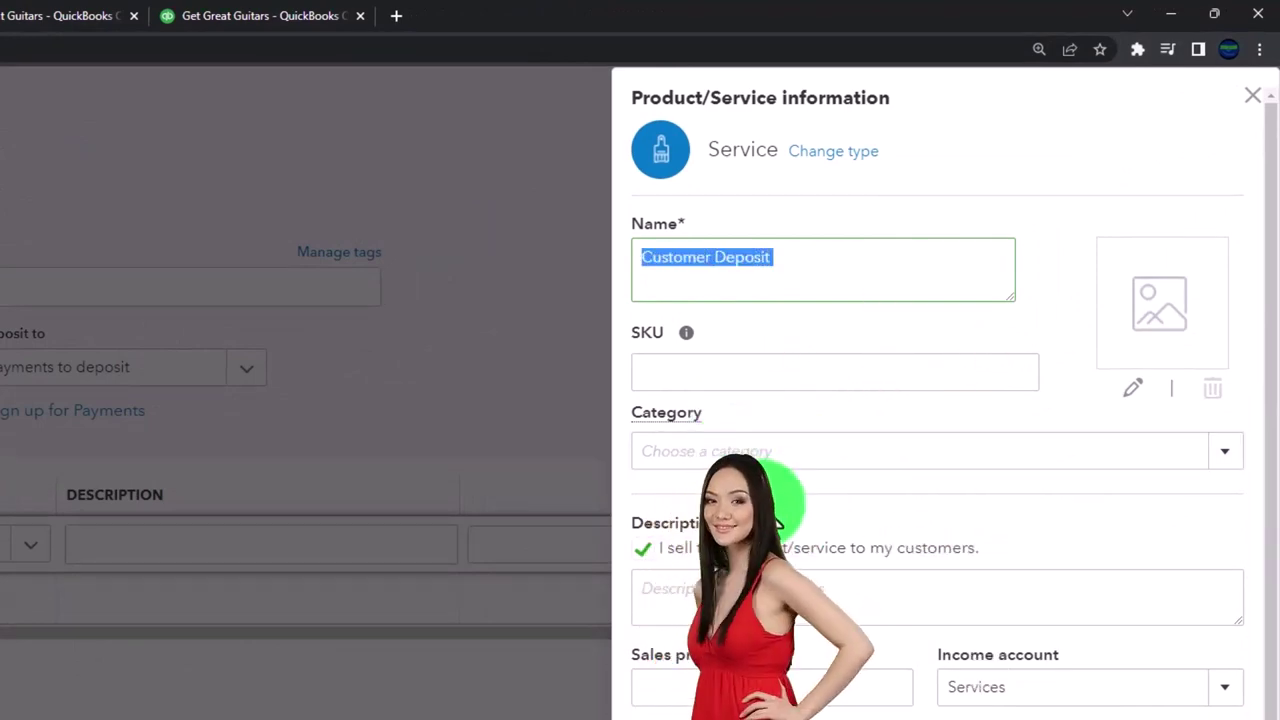
{"action": "scroll", "coordinate": [757, 491], "scroll_direction": "down", "scroll_amount": 1}
{"action": "left_click", "coordinate": [758, 495]}
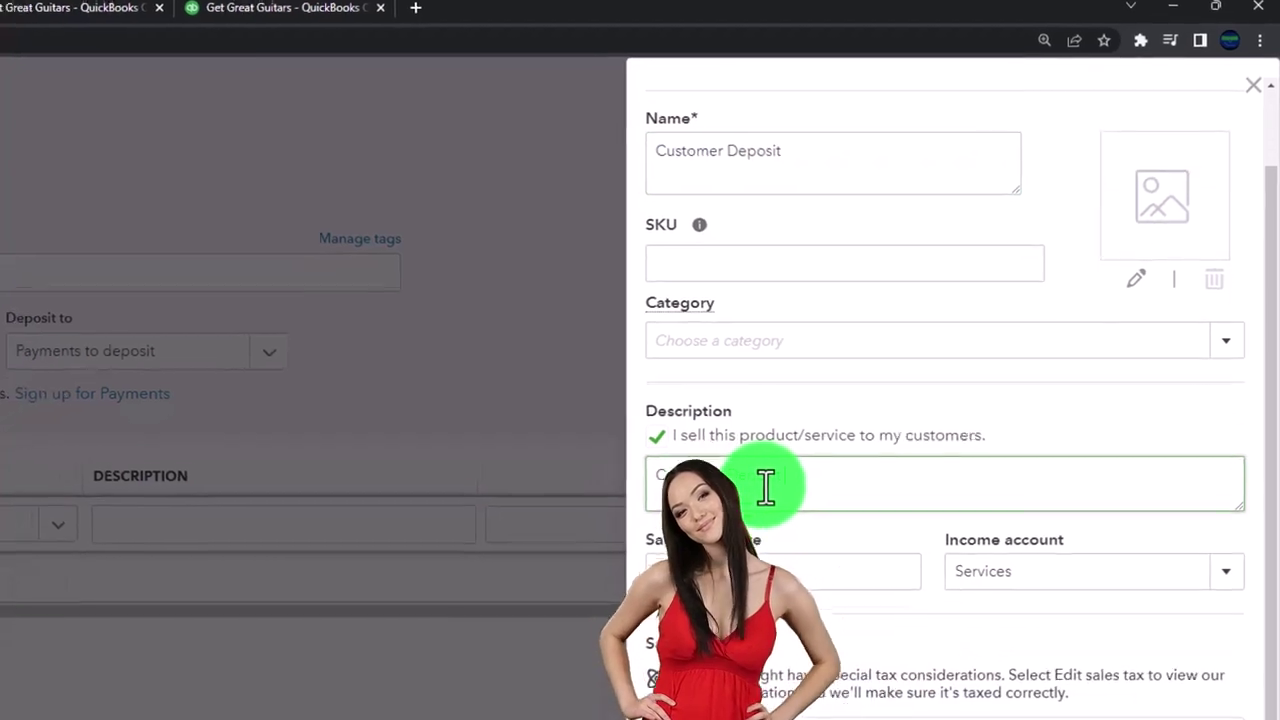
{"action": "type", "text": "Customer Deposit"}
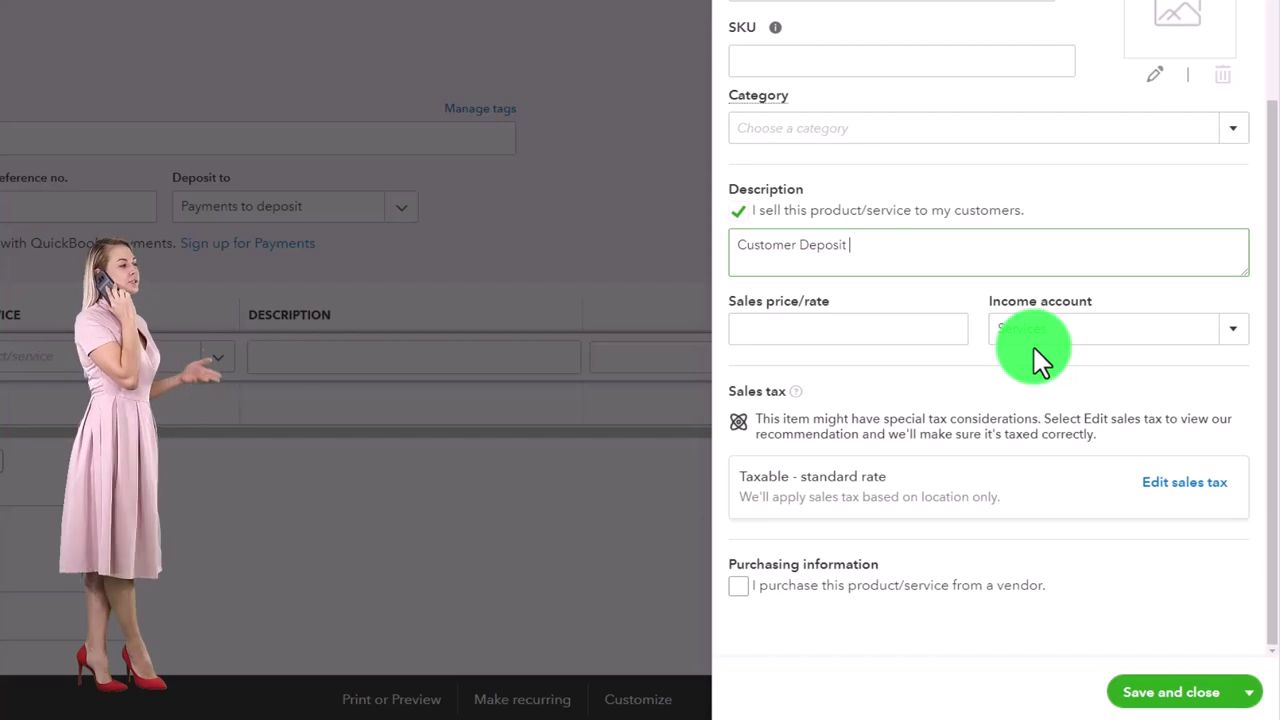
Add an Unearned Revenue income account, Other Current Liabilities type with Deferred Revenue detail.
{"action": "left_click", "coordinate": [1234, 336]}
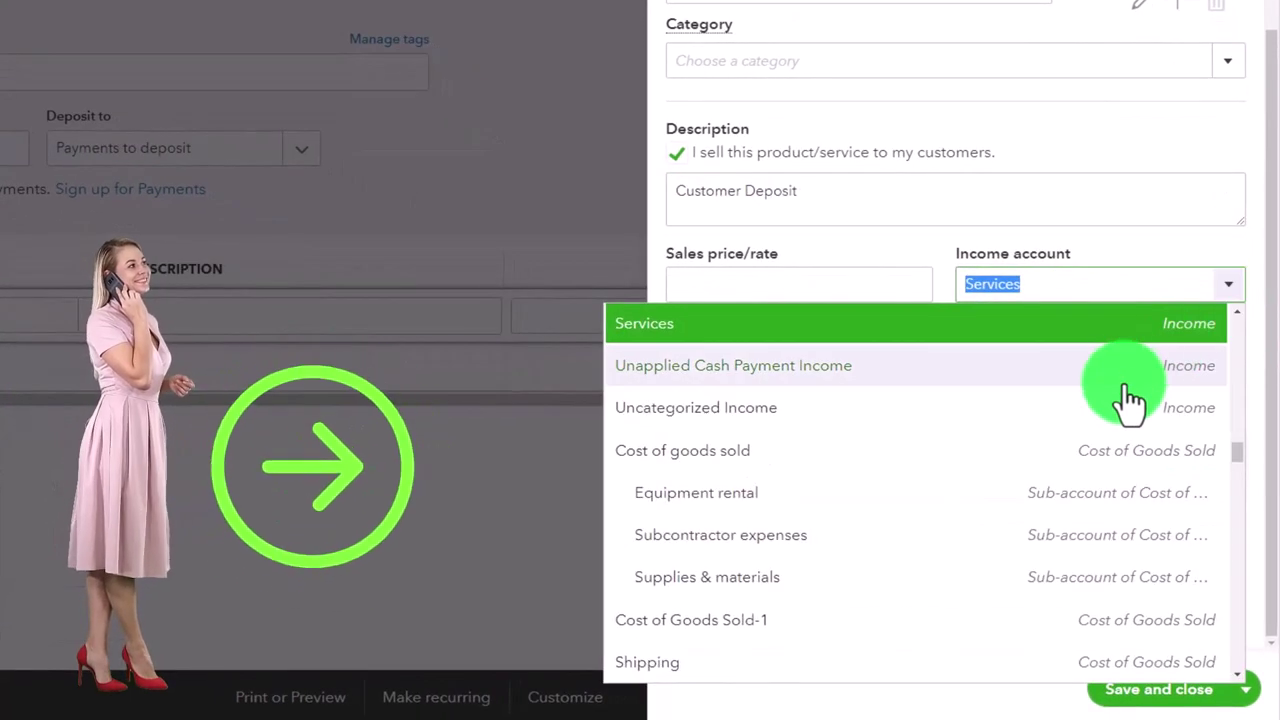
{"action": "scroll", "coordinate": [1130, 400], "scroll_direction": "up", "scroll_amount": 15}
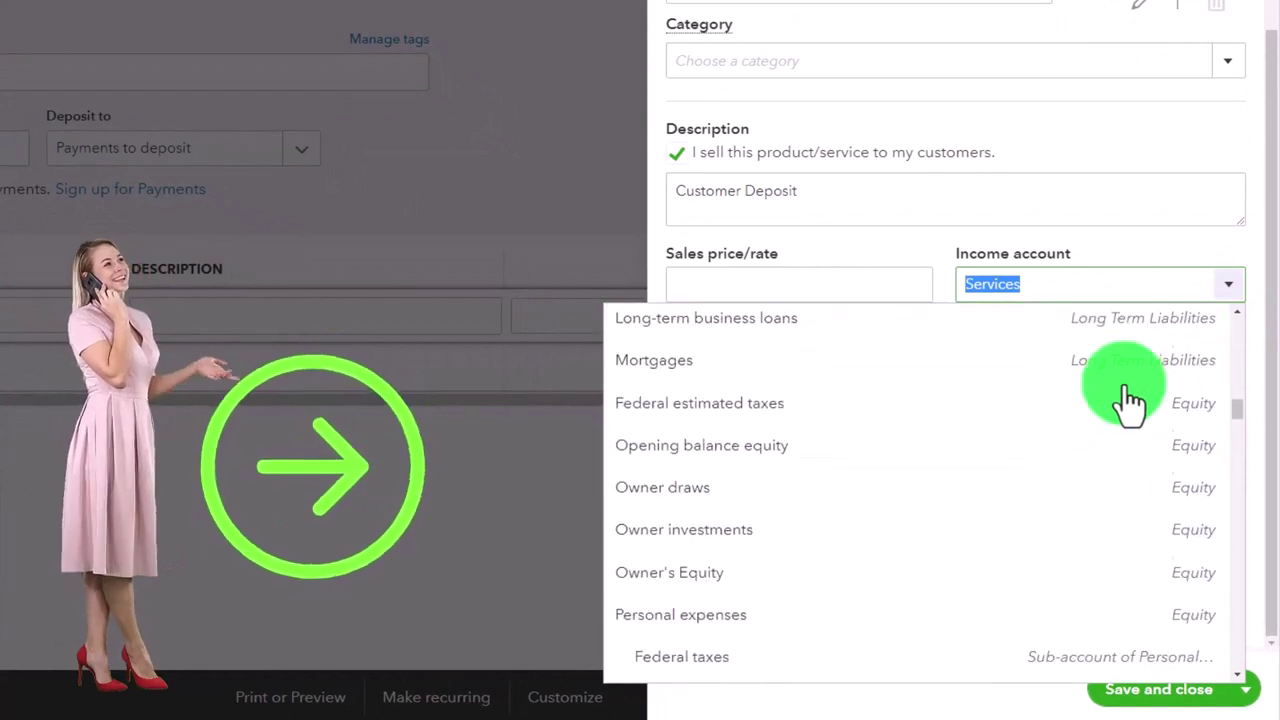
{"action": "scroll", "coordinate": [1130, 400], "scroll_direction": "up", "scroll_amount": 10}
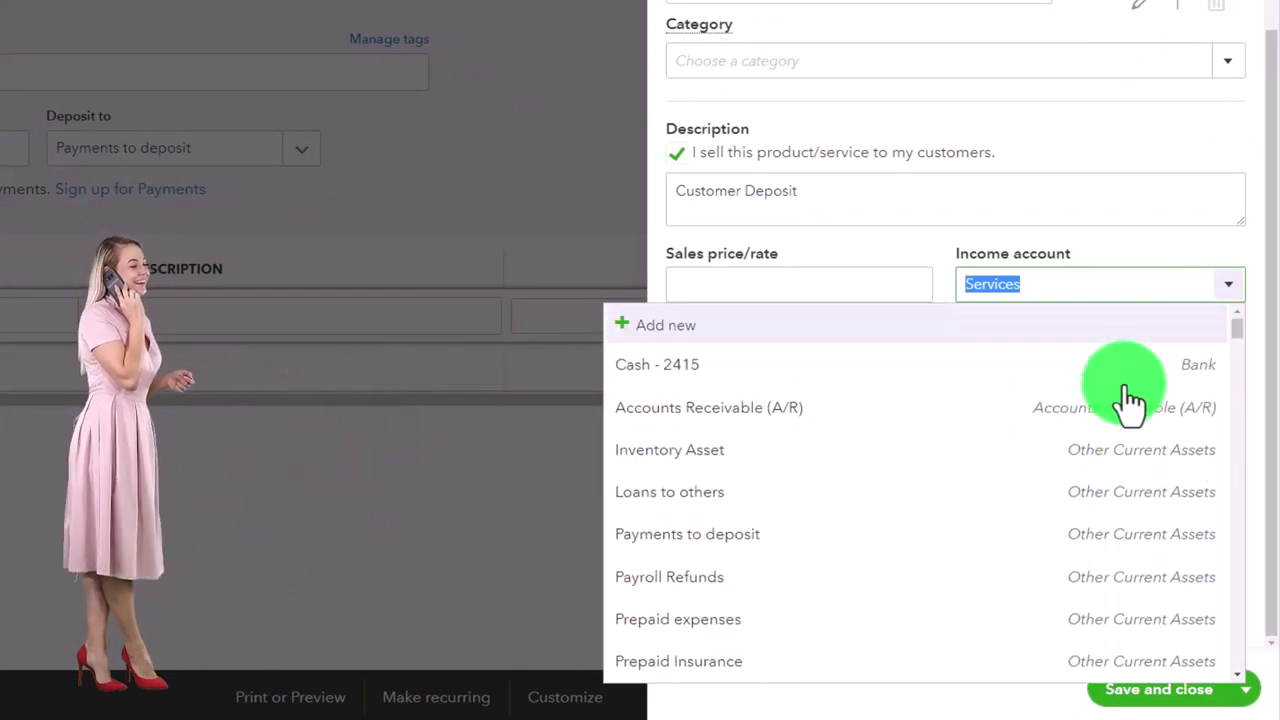
{"action": "left_click", "coordinate": [745, 340]}
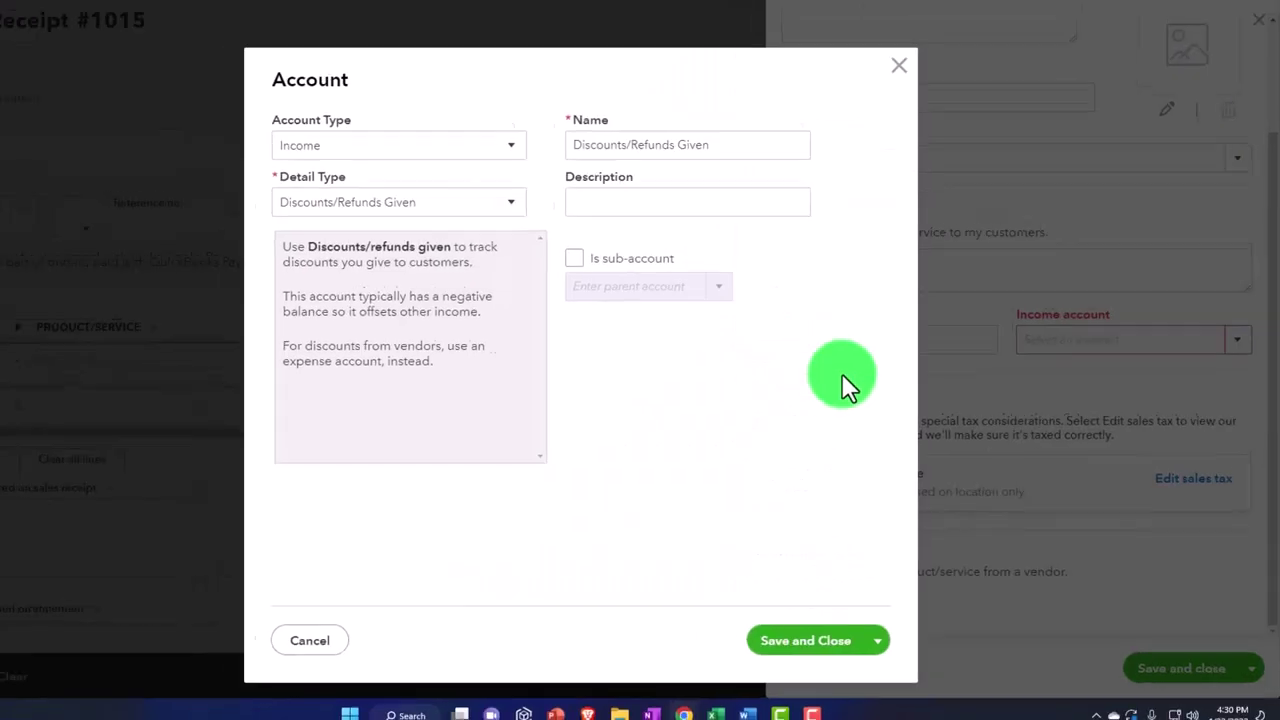
{"action": "left_click", "coordinate": [516, 190]}
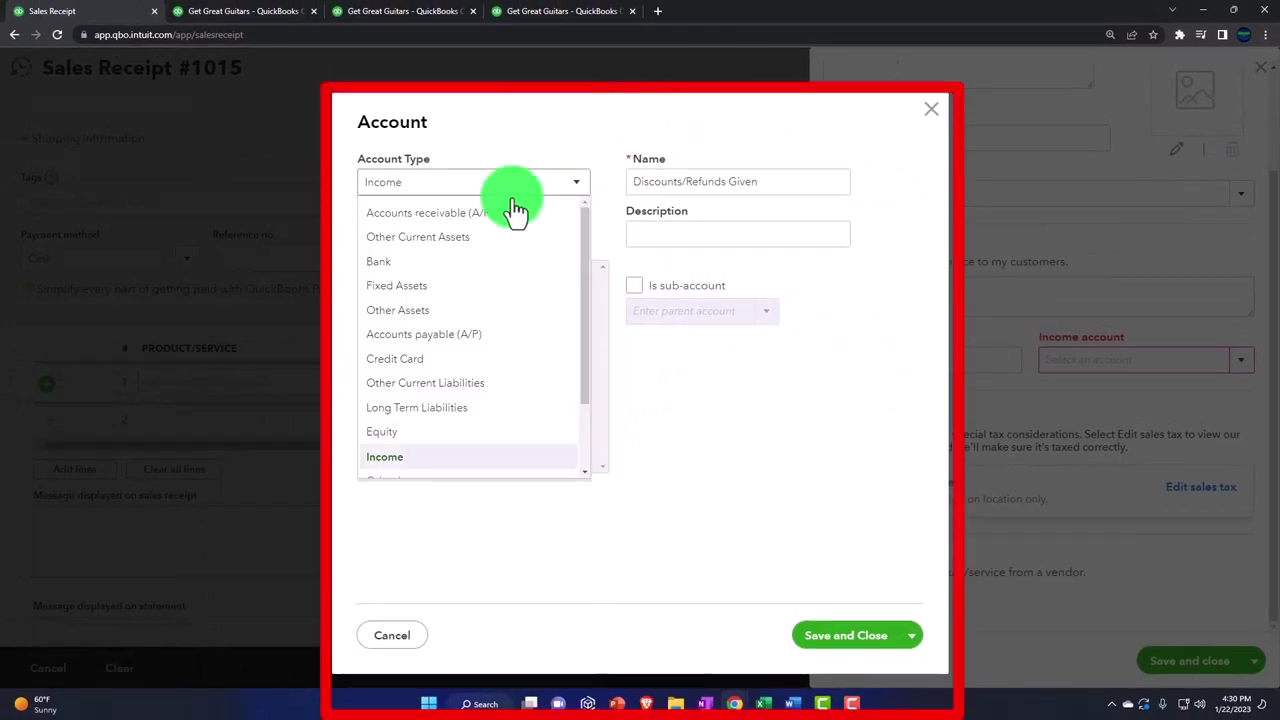
{"action": "left_click", "coordinate": [494, 390]}
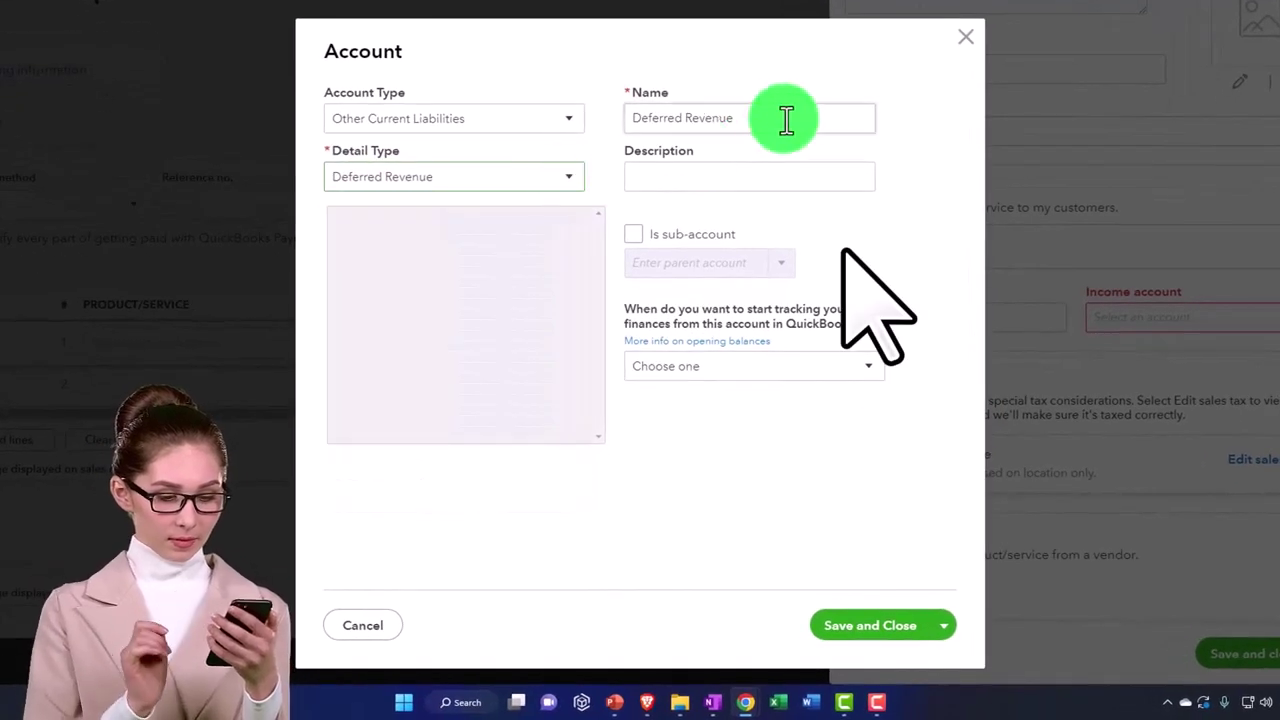
{"action": "left_click_drag", "start_coordinate": [777, 117], "coordinate": [629, 116]}
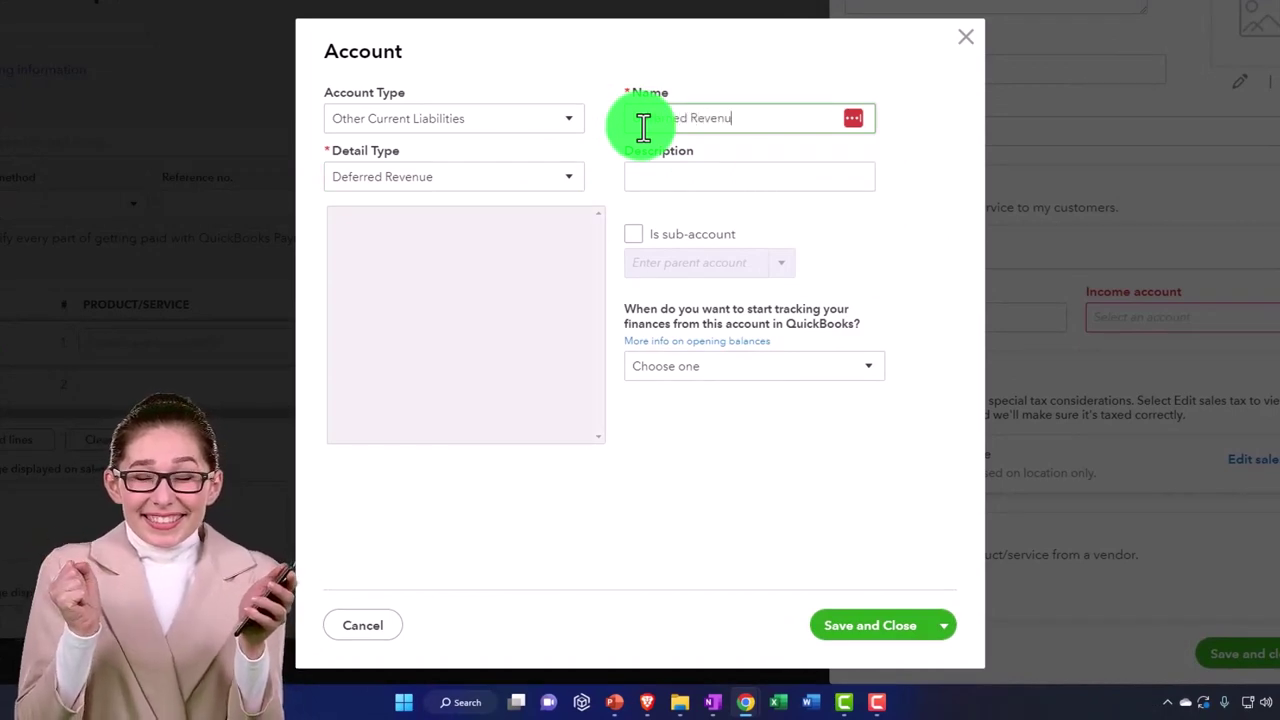
{"action": "type", "text": "e"}
{"action": "key", "text": "Tab"}
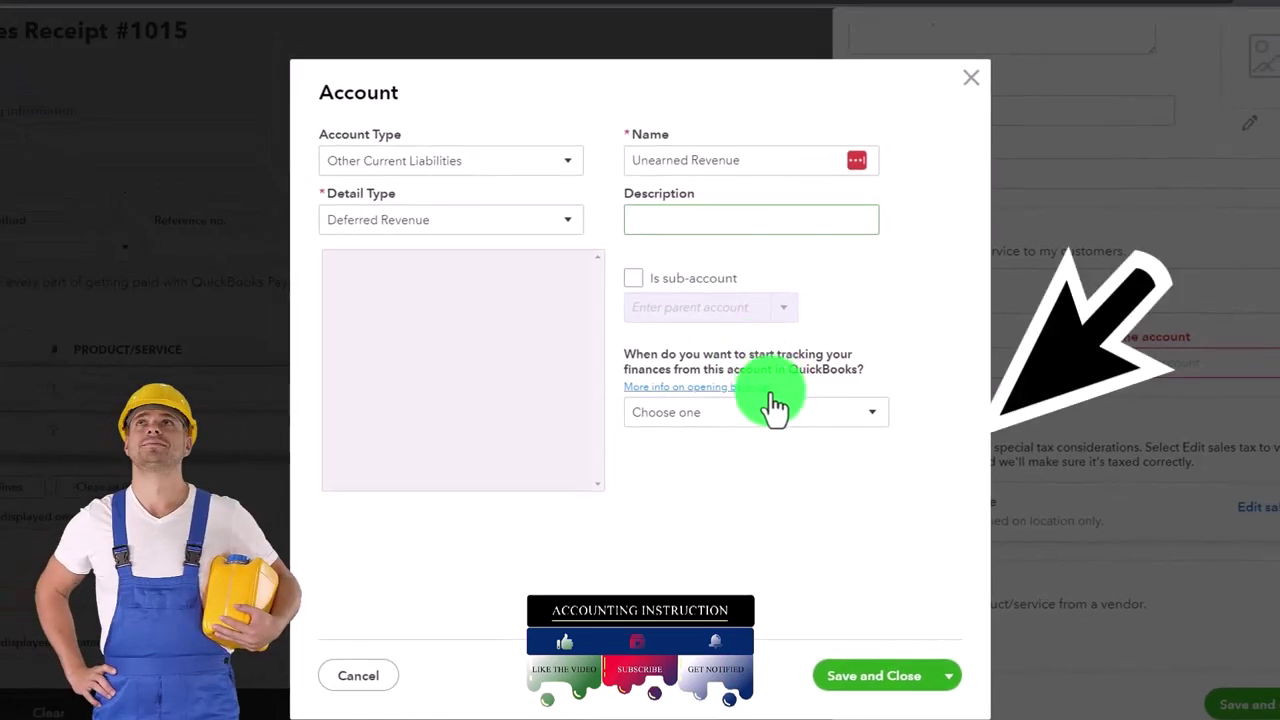
Save the Unearned Revenue account and set the Customer Deposit item to Nontaxable.
{"action": "left_click", "coordinate": [870, 676]}
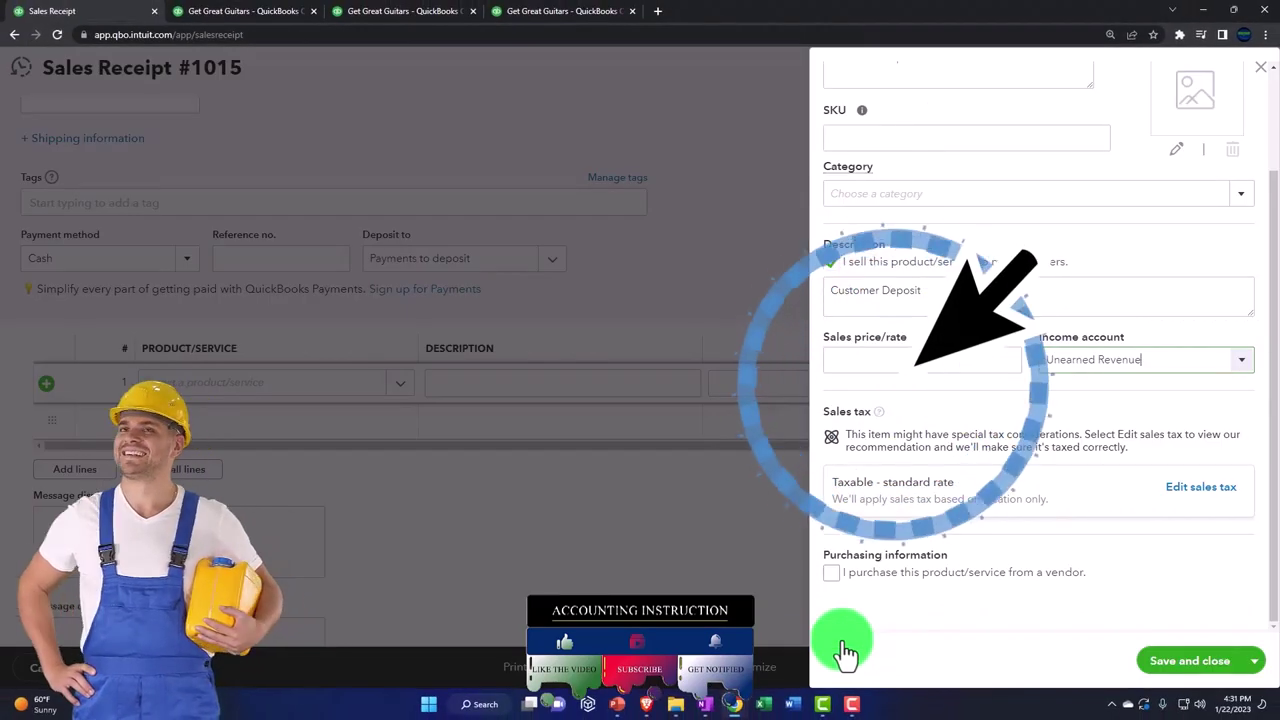
{"action": "left_click", "coordinate": [1185, 490]}
{"action": "scroll", "coordinate": [1068, 440], "scroll_direction": "down", "scroll_amount": 5}
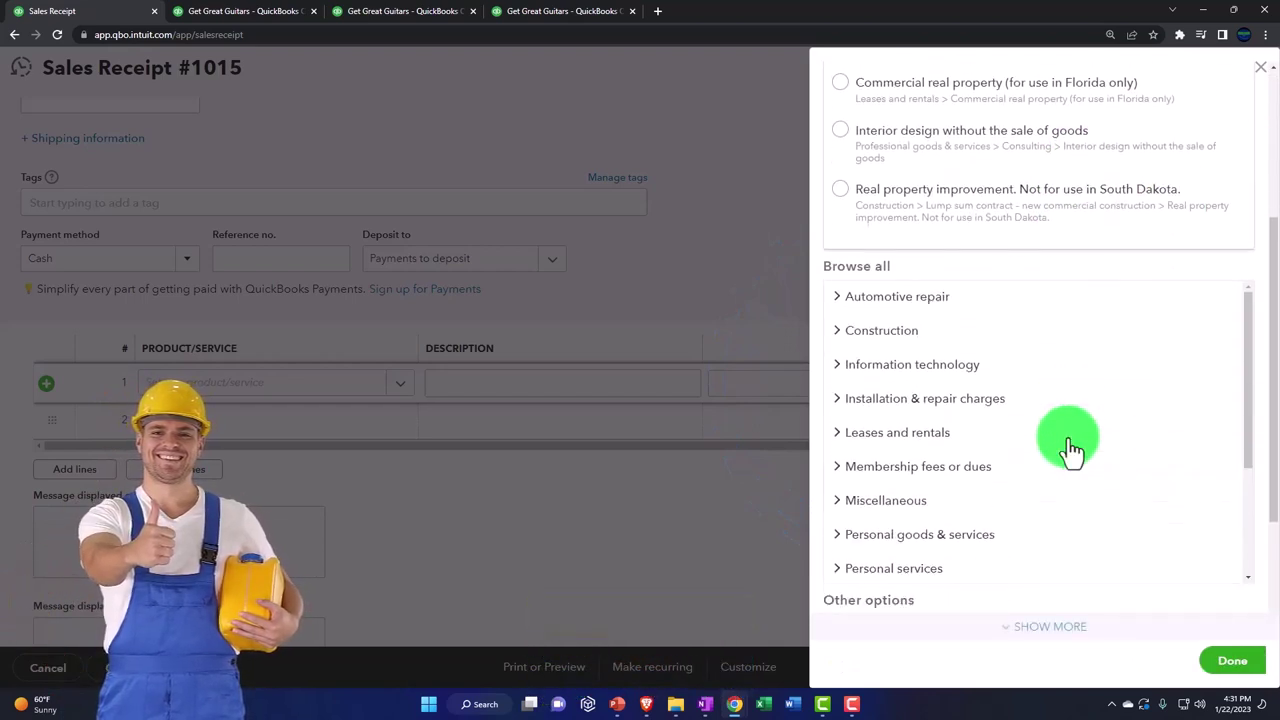
{"action": "left_click", "coordinate": [845, 530]}
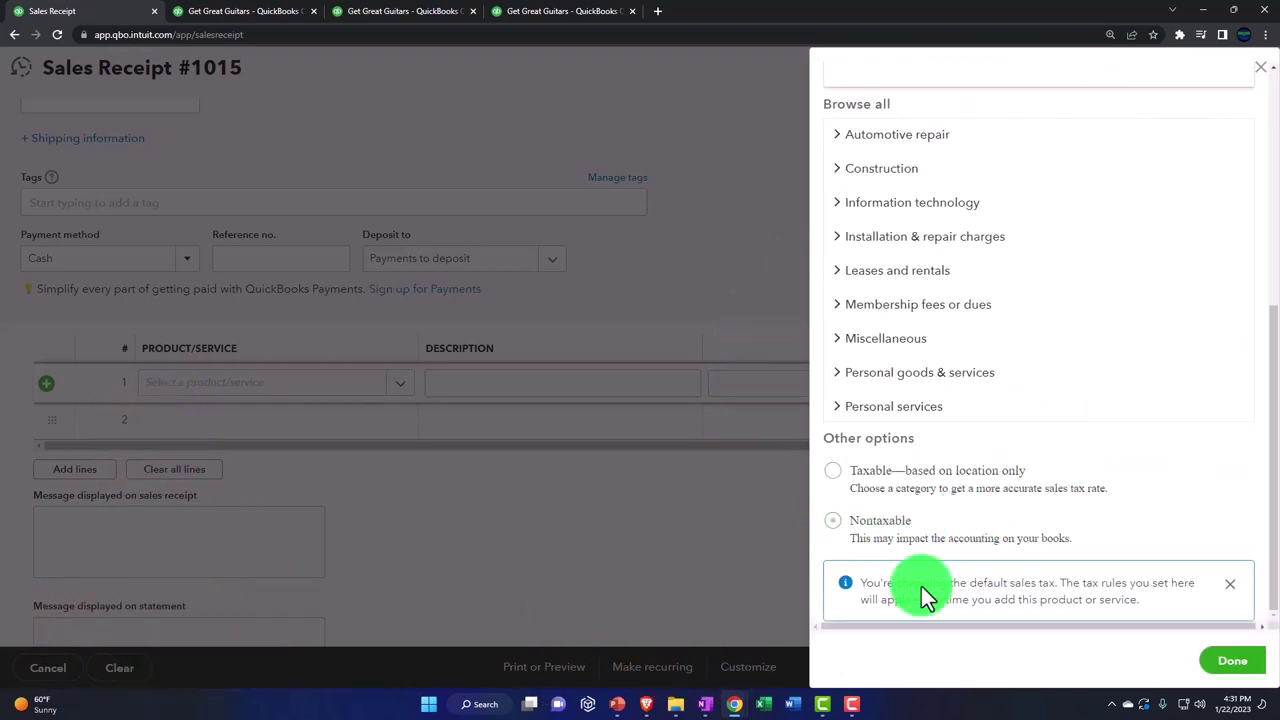
{"action": "left_click", "coordinate": [1210, 661]}
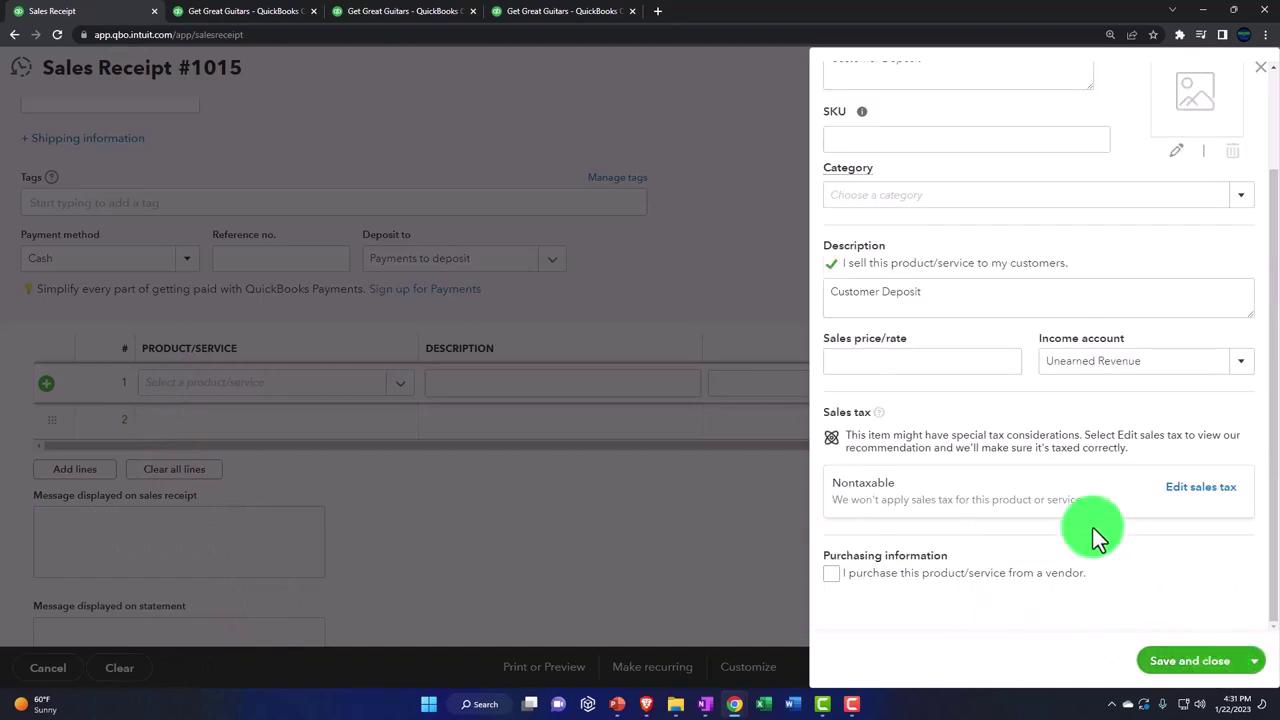
Save Customer Deposit onto line 1 and charge quantity 1 at rate 100.
{"action": "left_click", "coordinate": [1180, 664]}
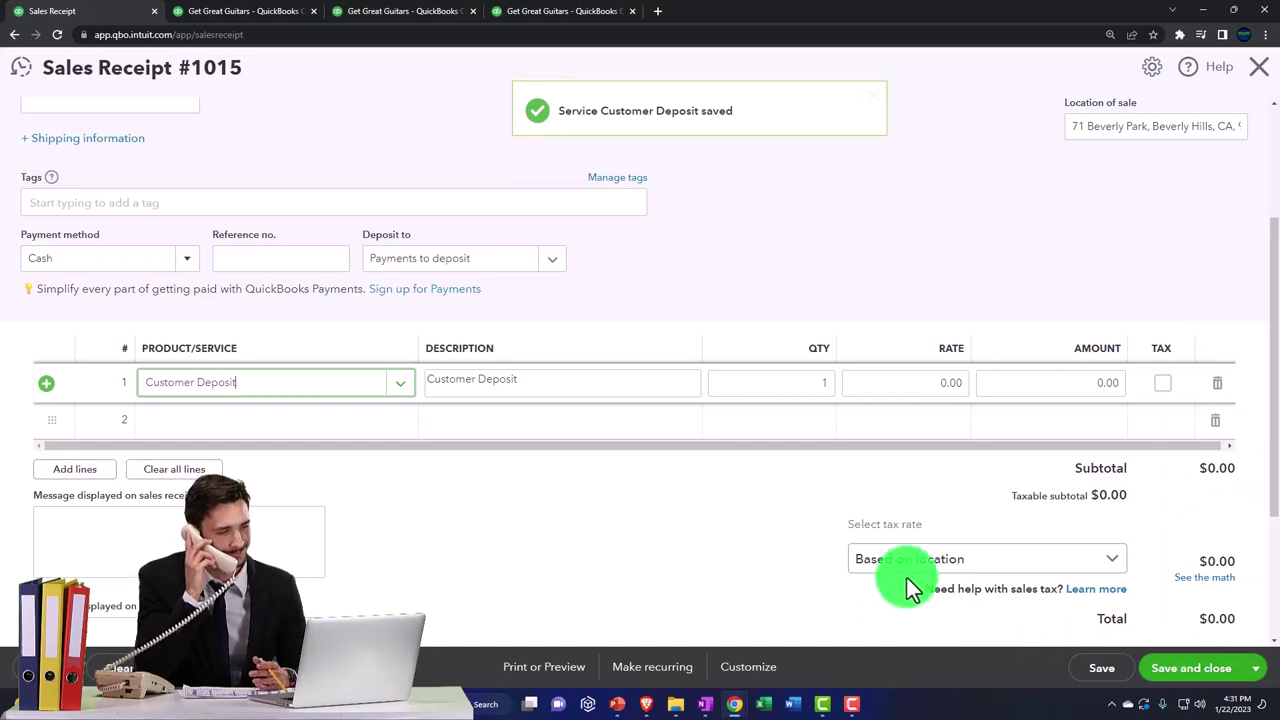
{"action": "key", "text": "Tab"}
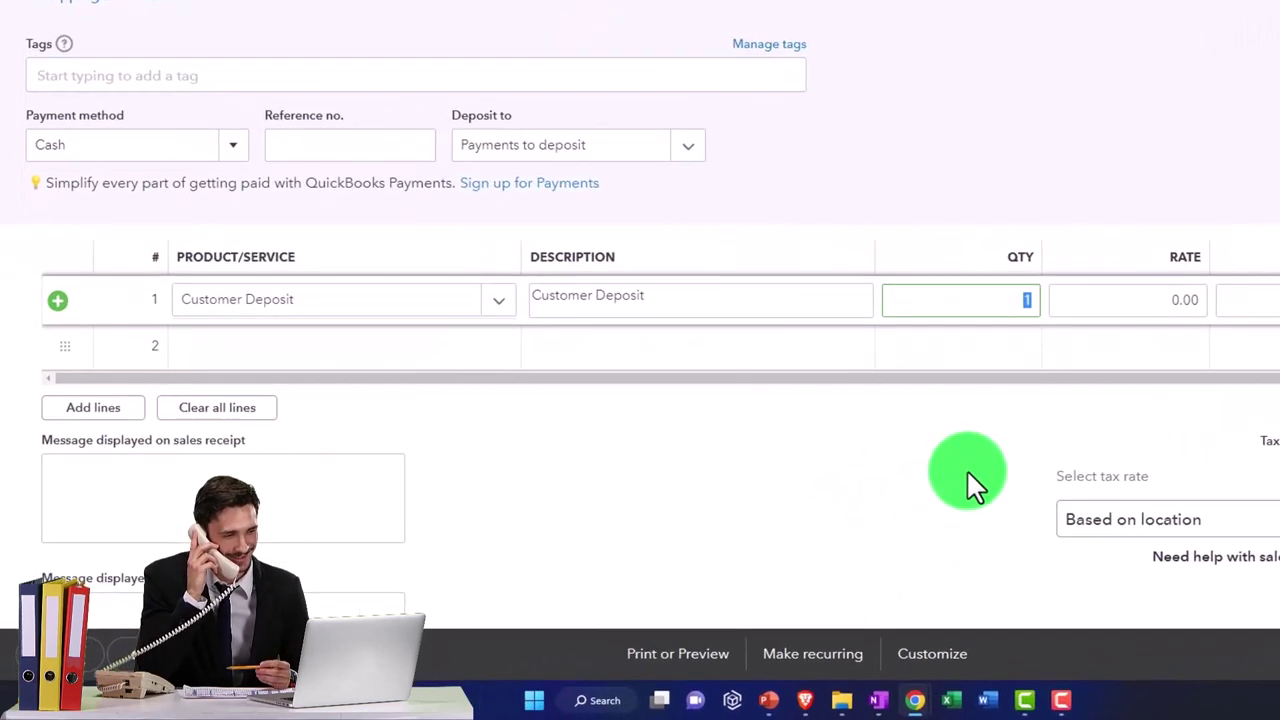
{"action": "key", "text": "Tab"}
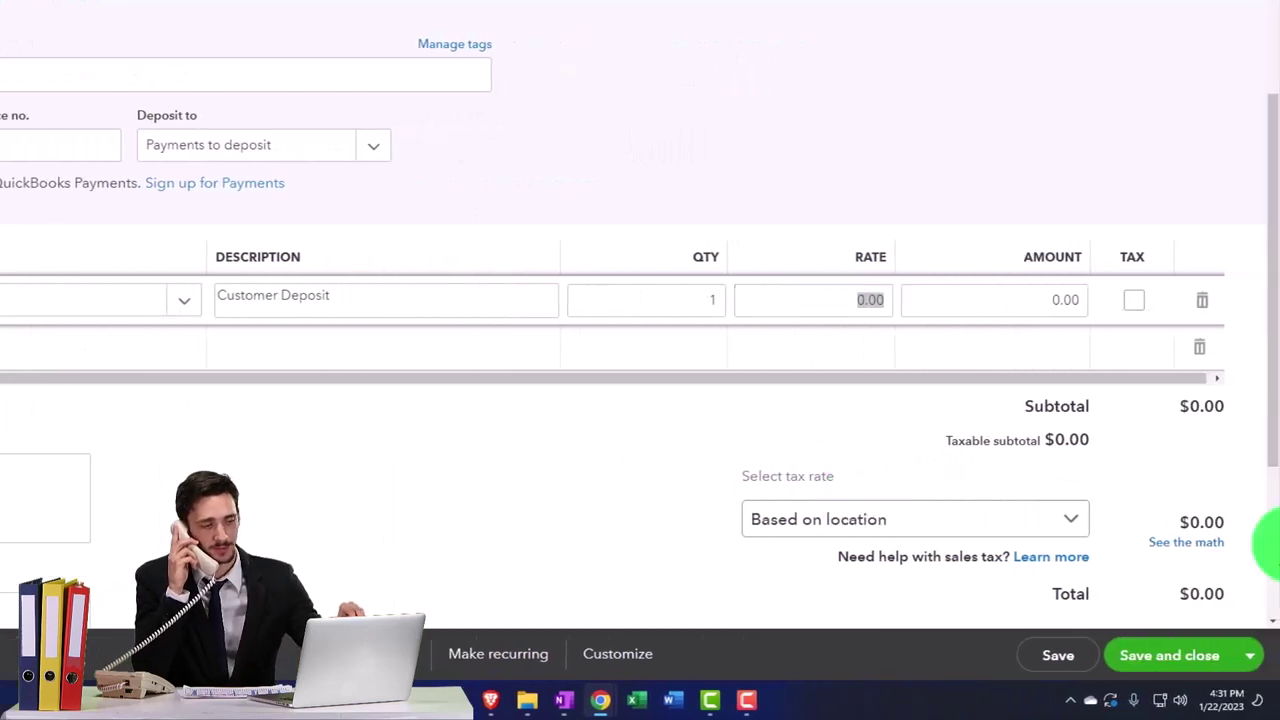
{"action": "left_click", "coordinate": [880, 305]}
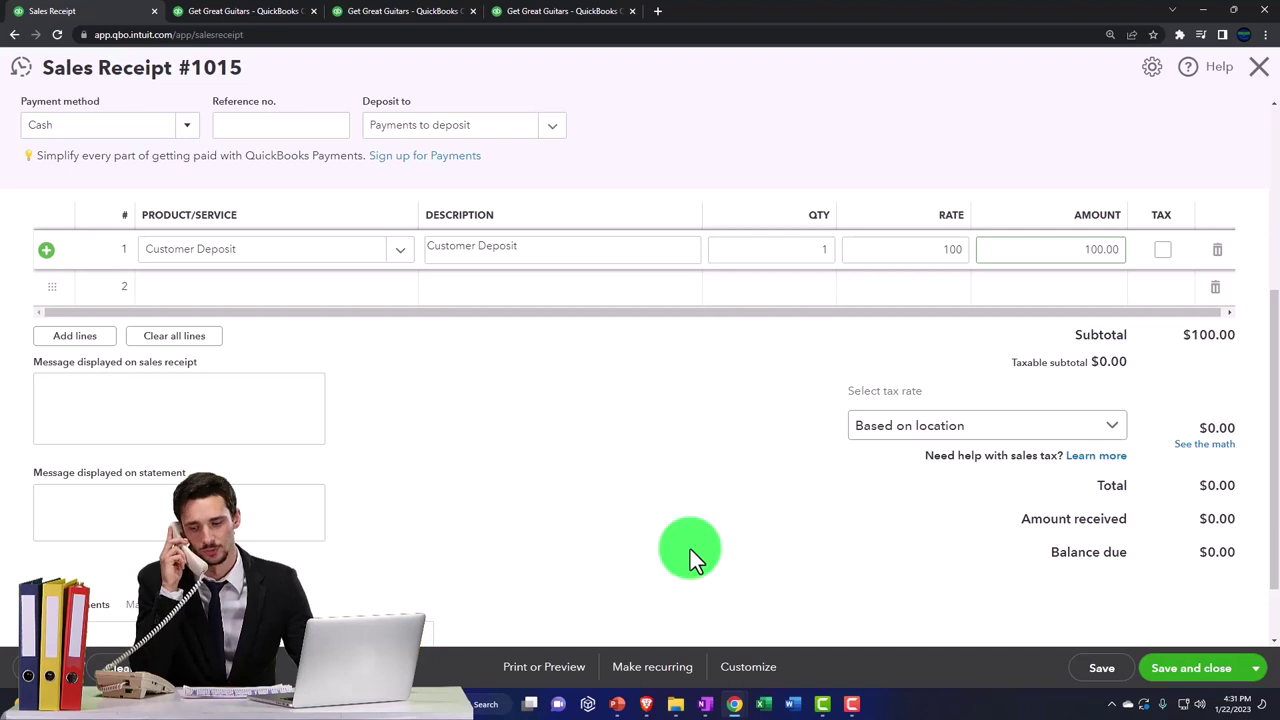
{"action": "key", "text": "Tab"}
{"action": "key", "text": "Tab"}
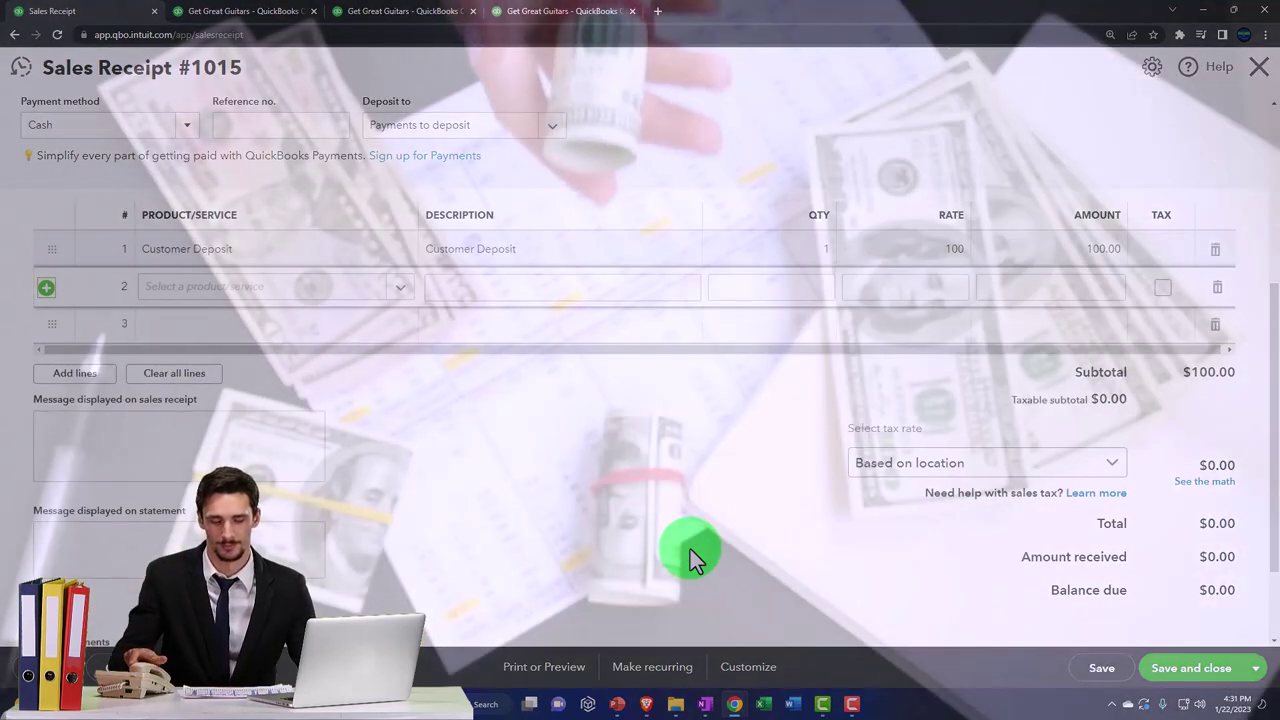
Commit the Customer Deposit line (quantity 1 at 100) and review the $100.00 total.
{"action": "left_click", "coordinate": [712, 522]}
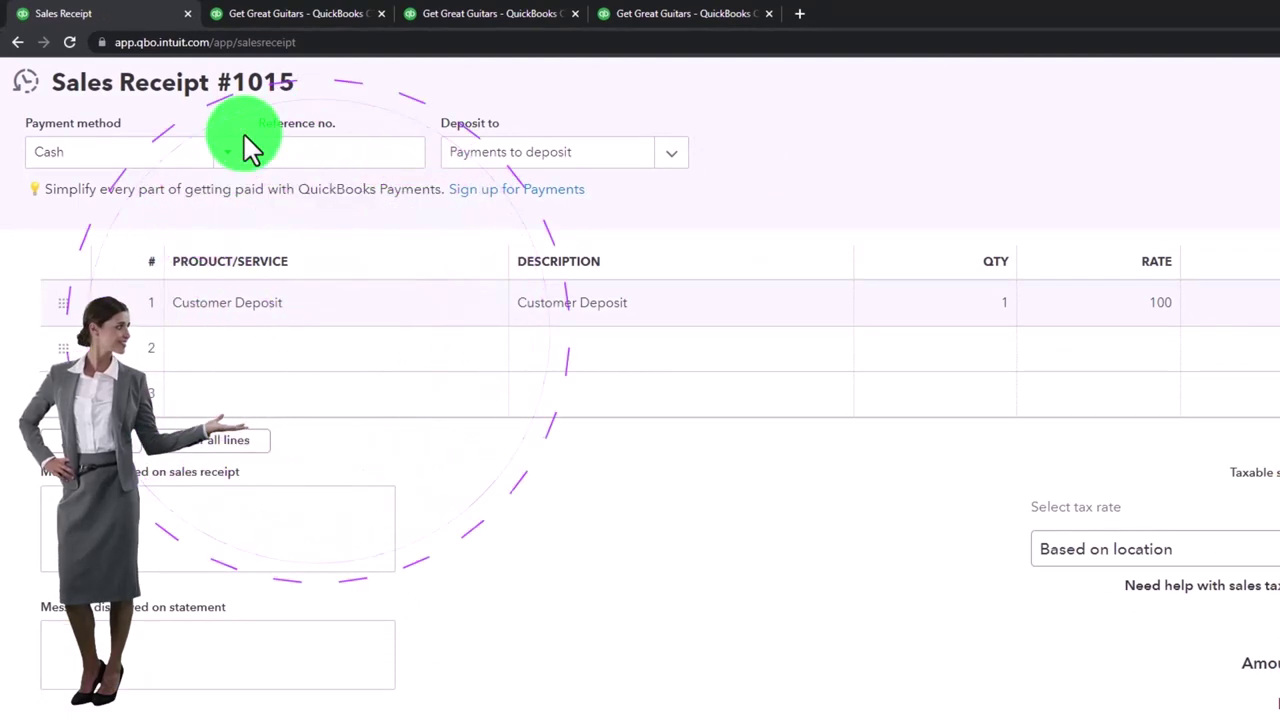
{"action": "scroll", "coordinate": [310, 272], "scroll_direction": "up", "scroll_amount": 2}
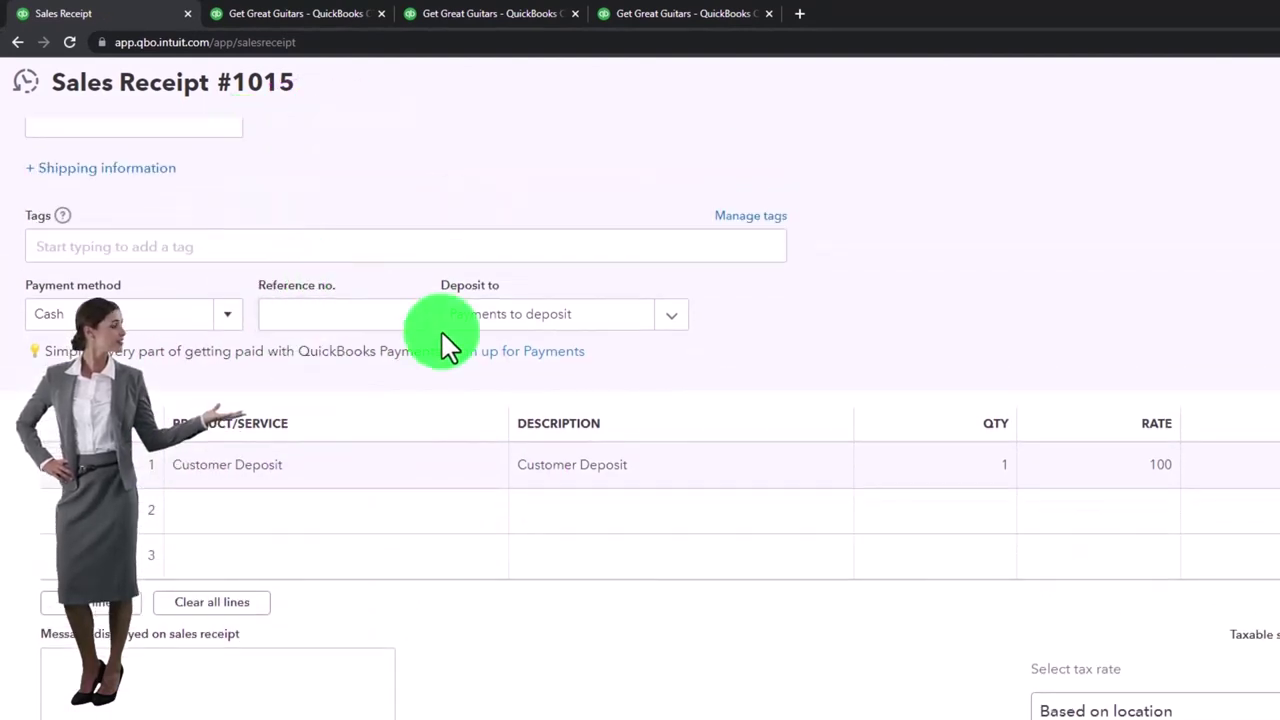